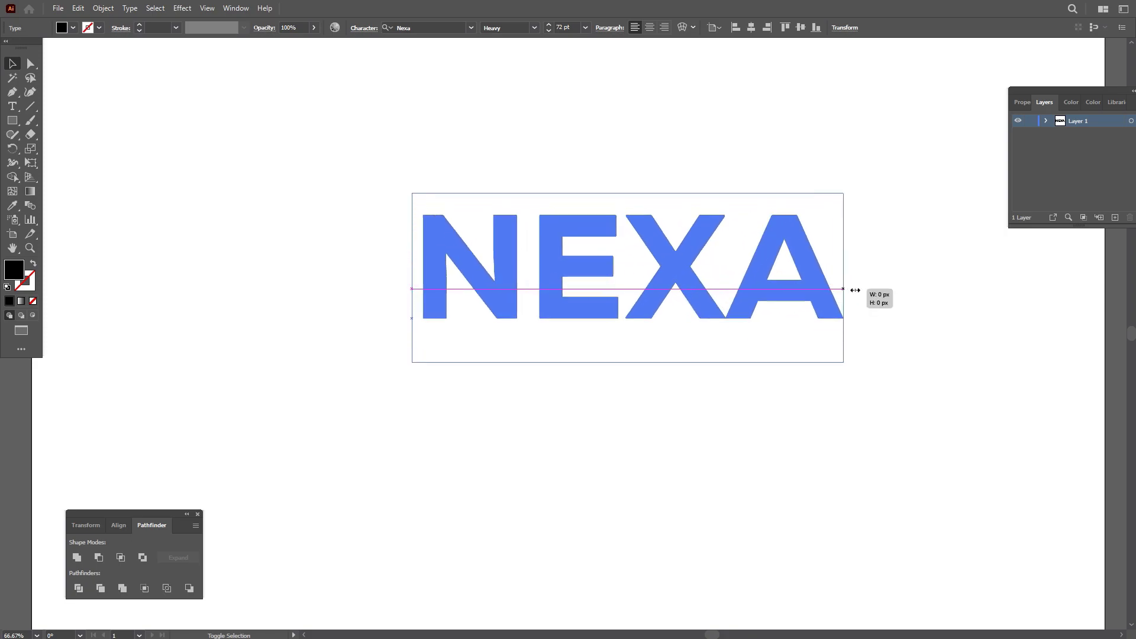
# Move the NEXA text to the upper part of the artboard and convert it to outlines.
pyautogui.moveTo(753, 286); pyautogui.dragTo(595, 159)
pyautogui.rightClick(596, 159)
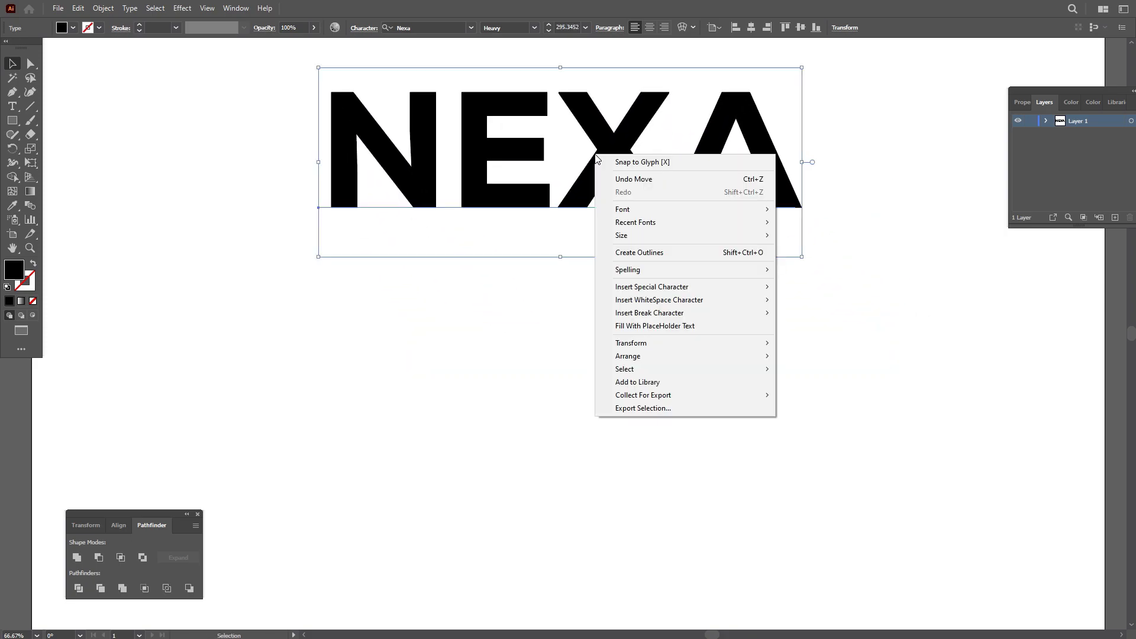
pyautogui.click(623, 253)
pyautogui.click(527, 296)
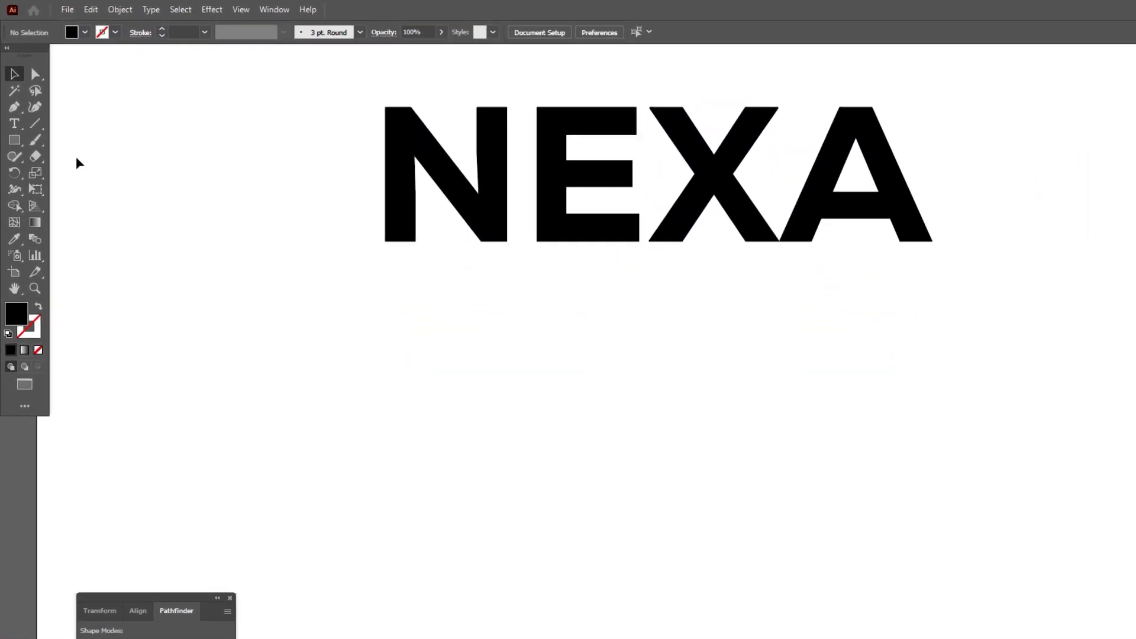
# Draw a vertical ellipse about 436 × 576 px and position it centred below the NEXA lettering.
pyautogui.moveTo(14, 140); pyautogui.dragTo(59, 171)
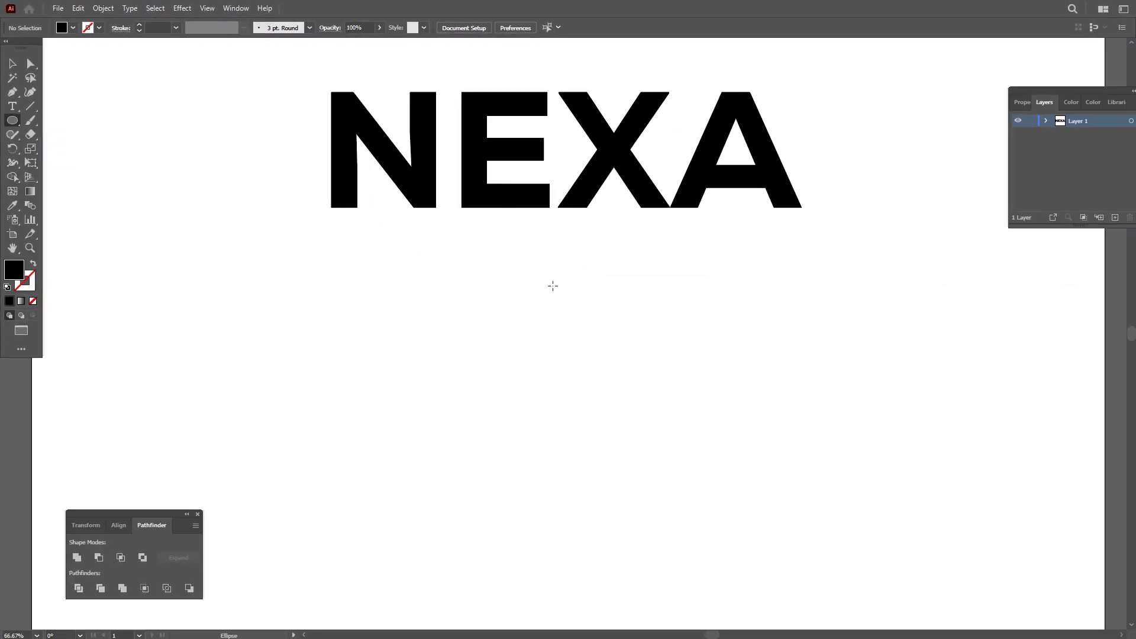
pyautogui.moveTo(552, 286); pyautogui.dragTo(797, 608)
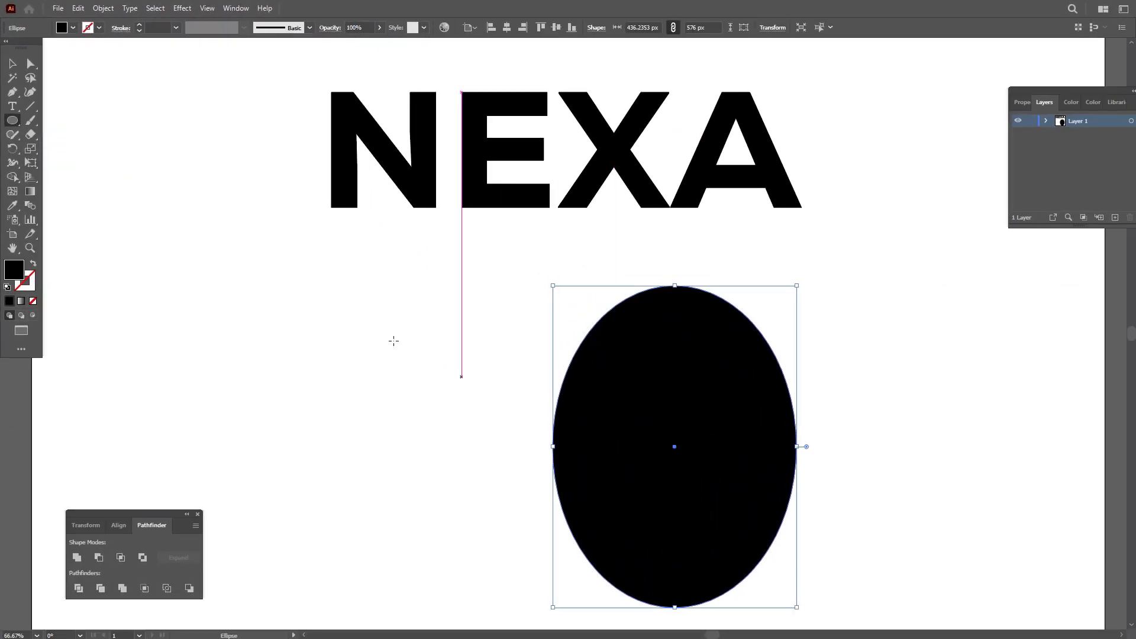
pyautogui.click(12, 63)
pyautogui.moveTo(618, 394); pyautogui.dragTo(534, 364)
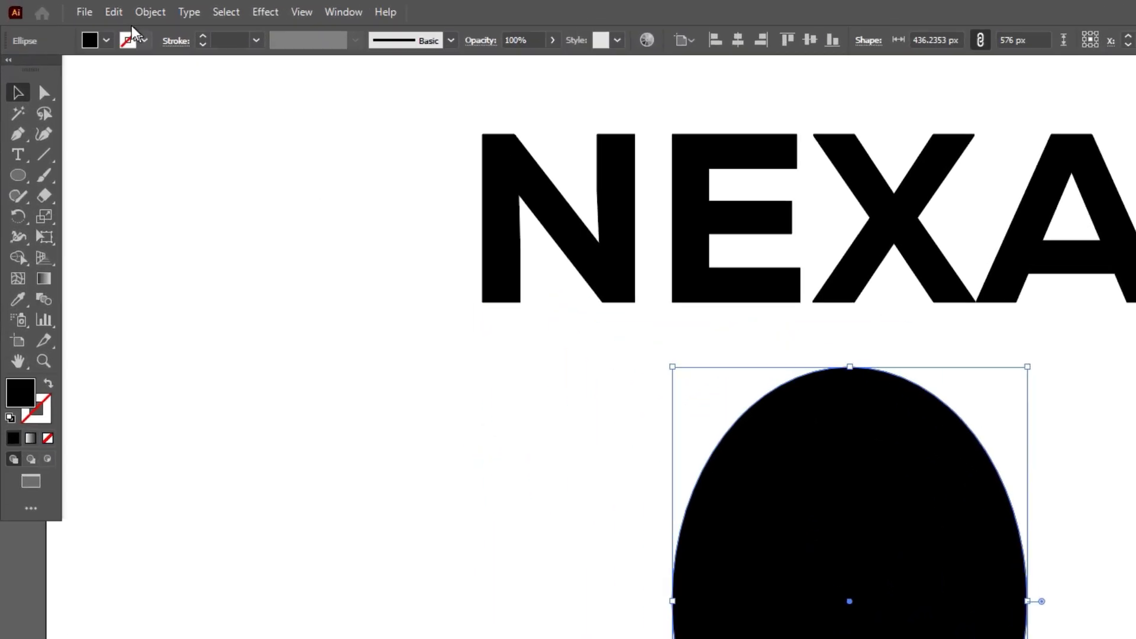
# Copy the ellipse and paste the duplicate directly in front of it.
pyautogui.click(77, 7)
pyautogui.click(240, 160)
pyautogui.click(191, 21)
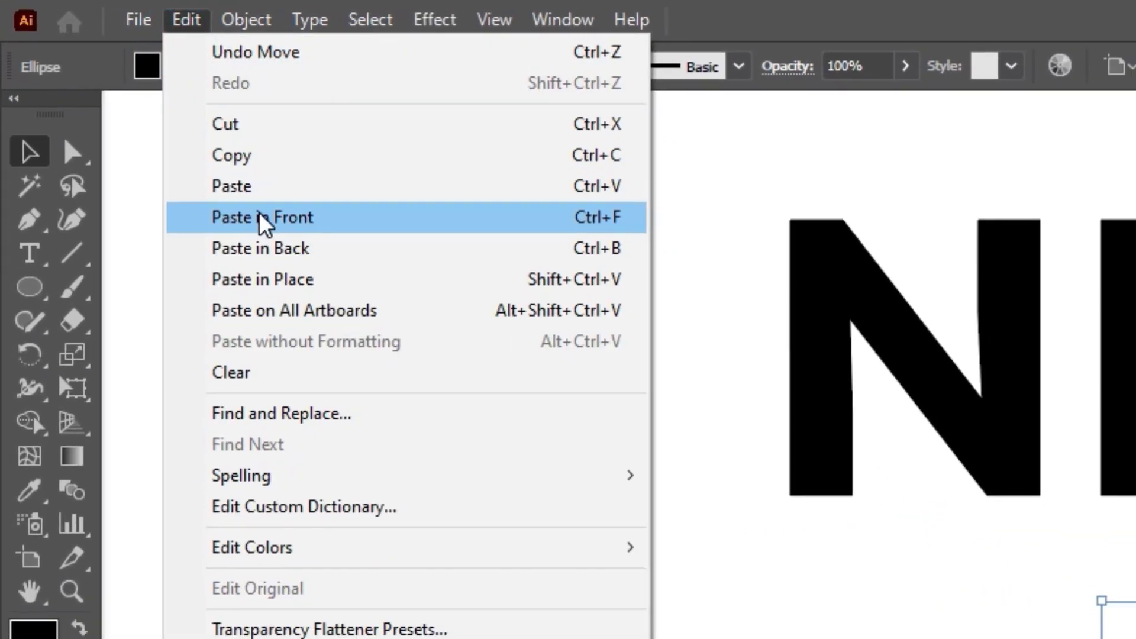
pyautogui.click(263, 219)
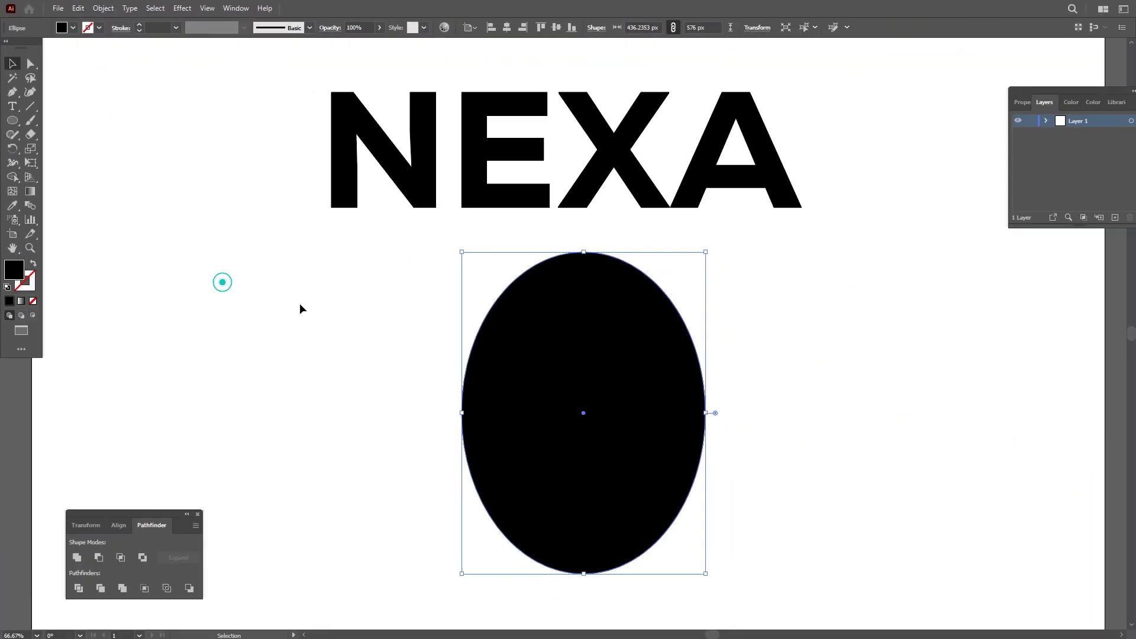
# Resize the front ellipse to about 426 × 514 px so its left edge extends past the larger ellipse.
pyautogui.moveTo(712, 412); pyautogui.dragTo(681, 411)
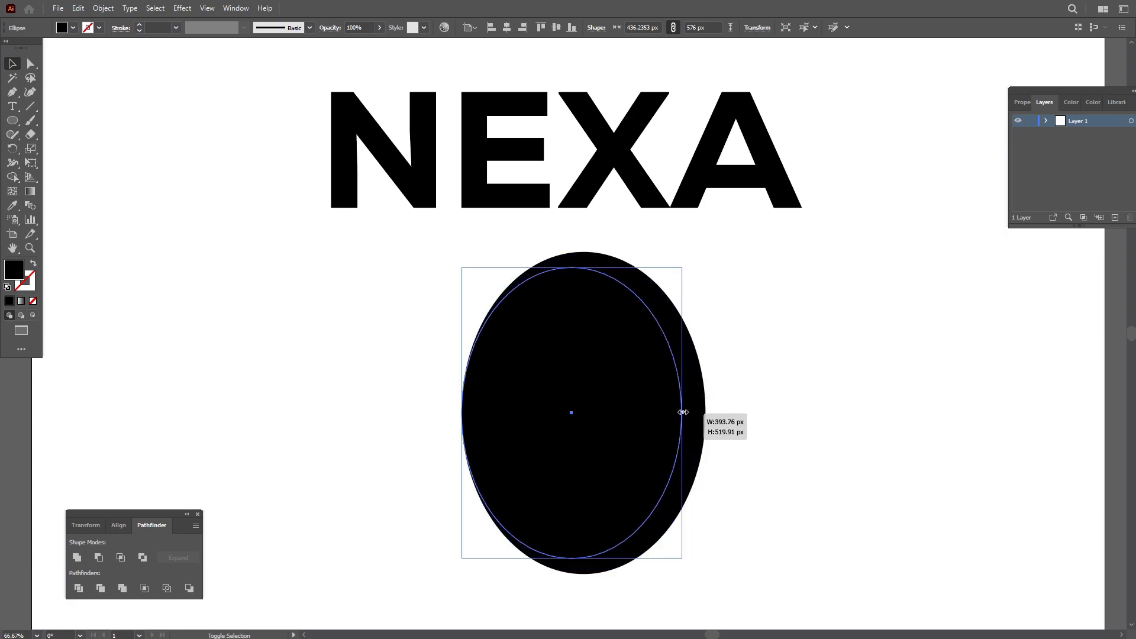
pyautogui.press('Left')
pyautogui.press('Left')
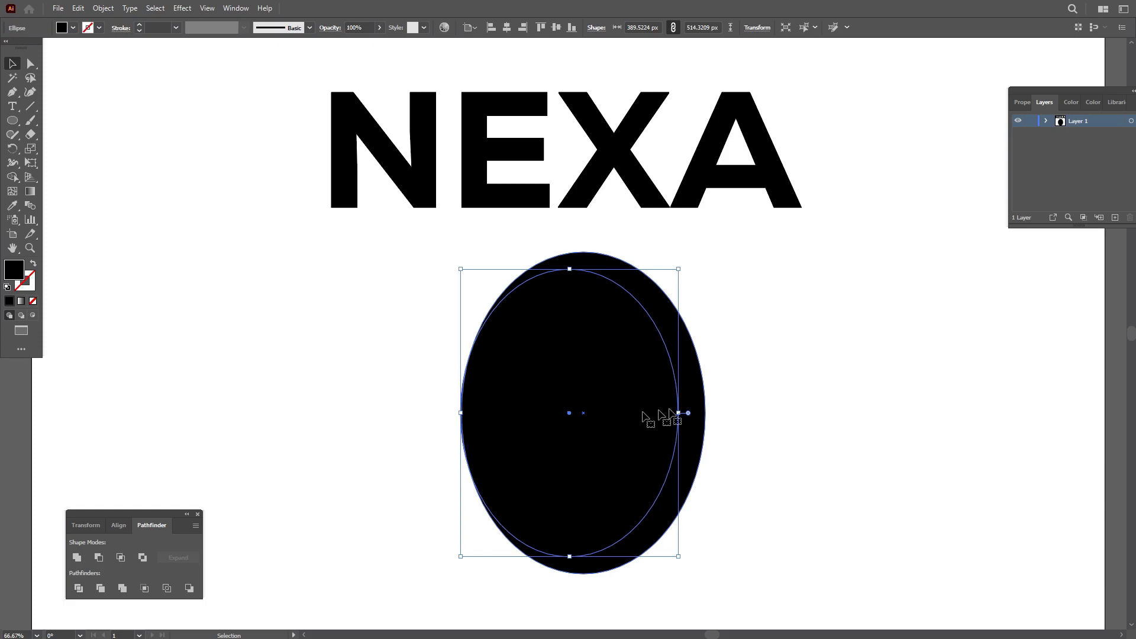
pyautogui.moveTo(463, 412); pyautogui.dragTo(441, 408)
pyautogui.press('Right')
pyautogui.press('Right')
pyautogui.press('Right')
pyautogui.press('Right')
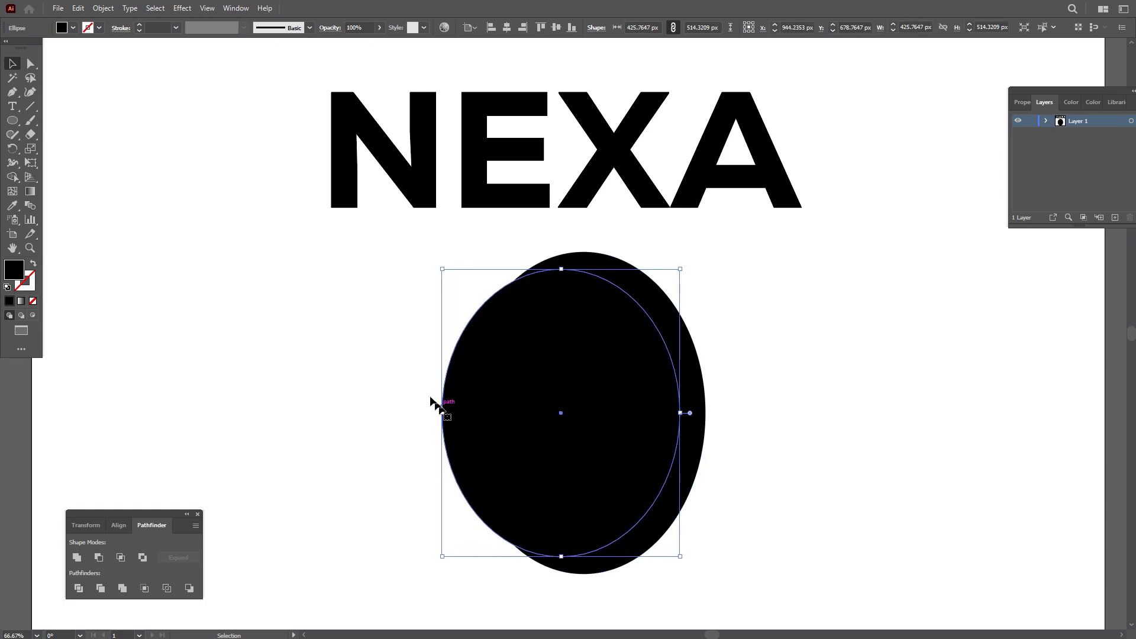
# Divide and ungroup the two overlapping ellipses, then unite the pieces that form the smaller left ellipse.
pyautogui.moveTo(293, 301); pyautogui.dragTo(723, 488)
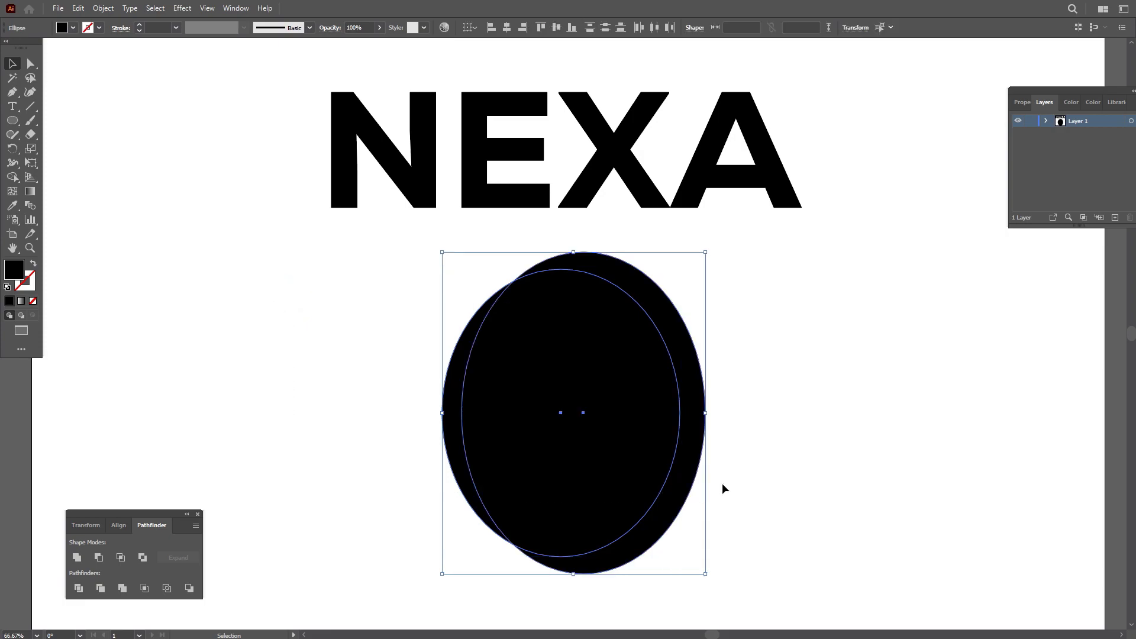
pyautogui.click(78, 594)
pyautogui.rightClick(540, 384)
pyautogui.click(550, 482)
pyautogui.moveTo(341, 415); pyautogui.dragTo(574, 414)
pyautogui.click(77, 558)
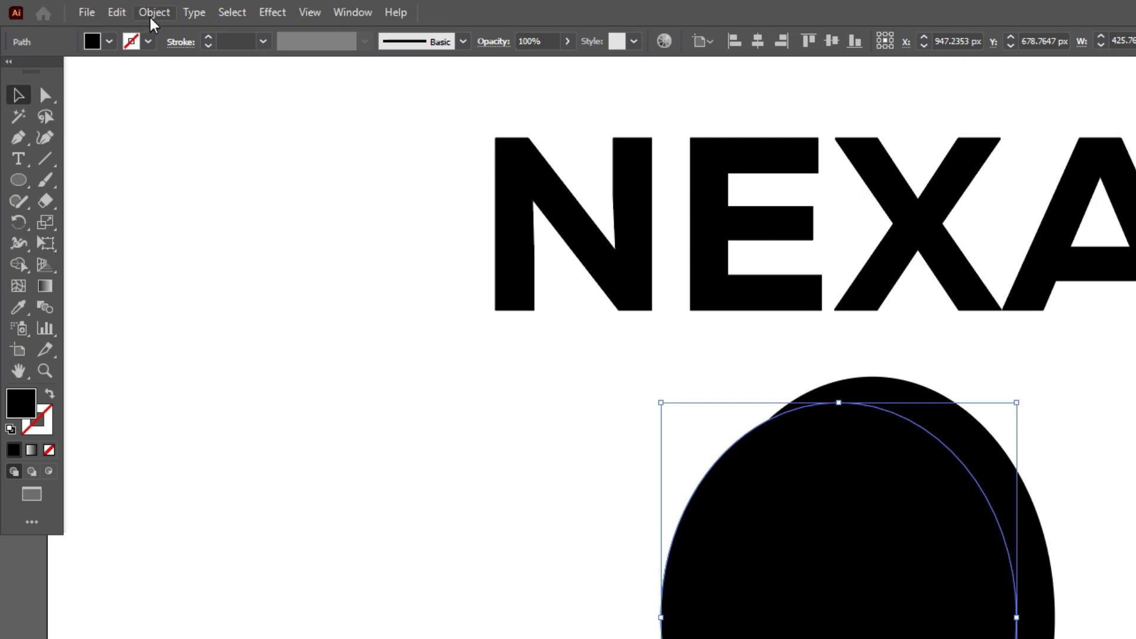
# Offset the smaller ellipse's path by -9 px with miter joins.
pyautogui.click(153, 13)
pyautogui.moveTo(208, 433)
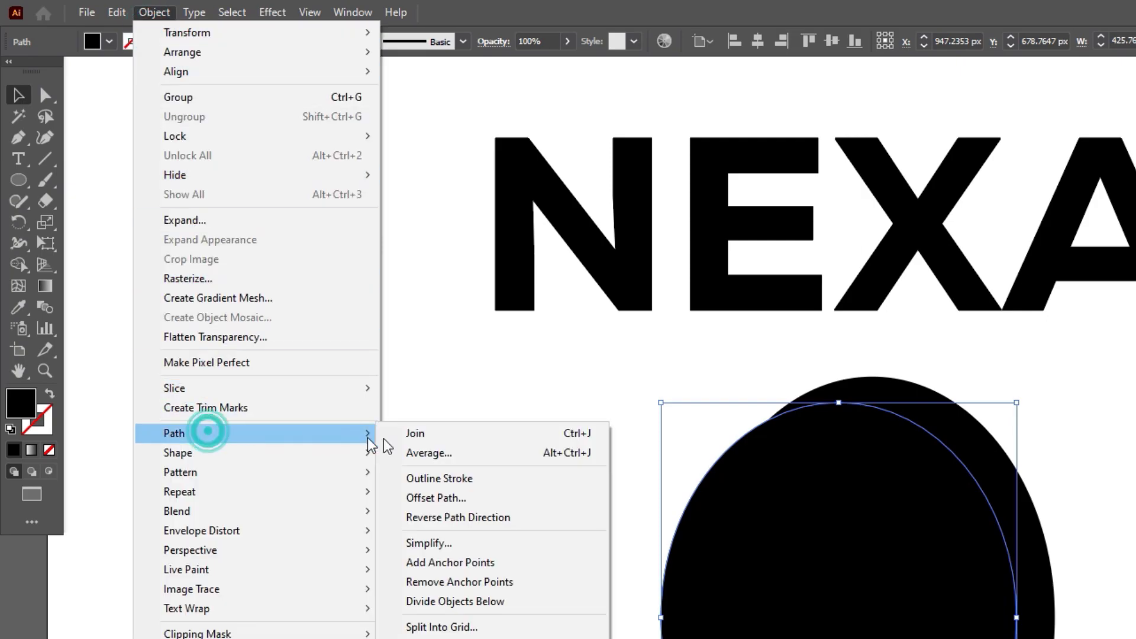
pyautogui.click(448, 498)
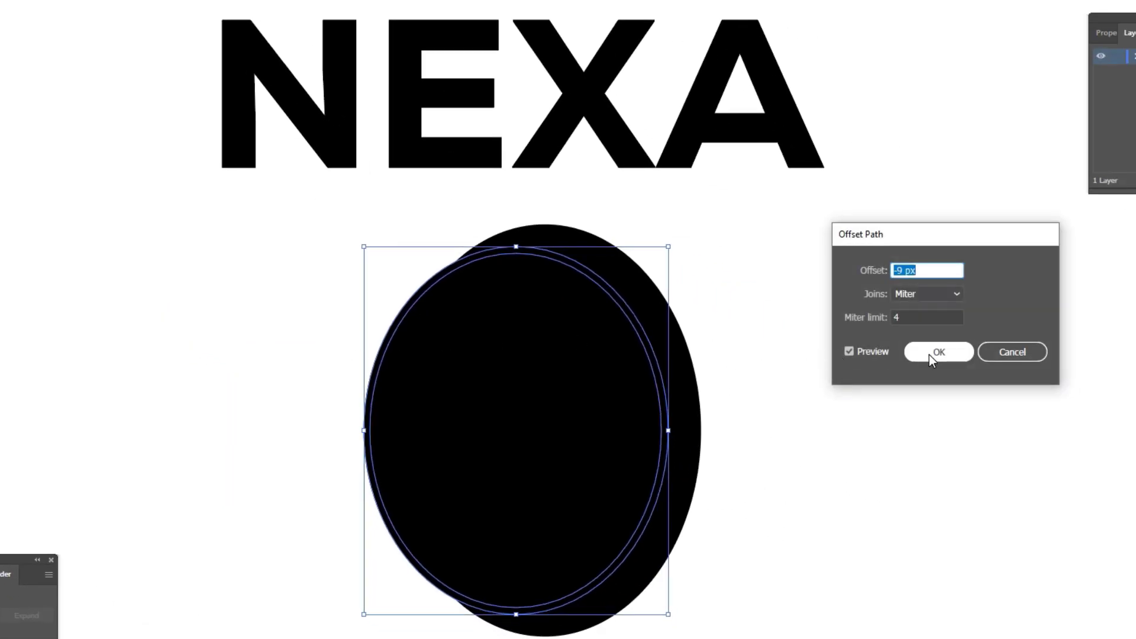
pyautogui.click(929, 354)
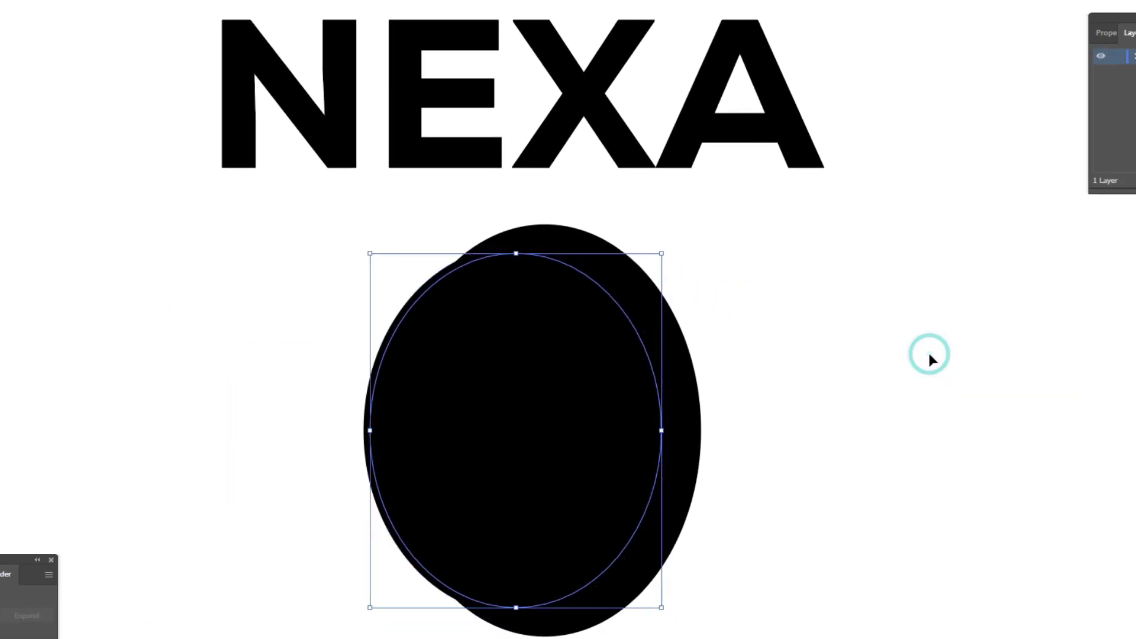
# Divide and ungroup the overlapping shapes, and delete the thin ring created by the offset.
pyautogui.moveTo(264, 308); pyautogui.dragTo(831, 513)
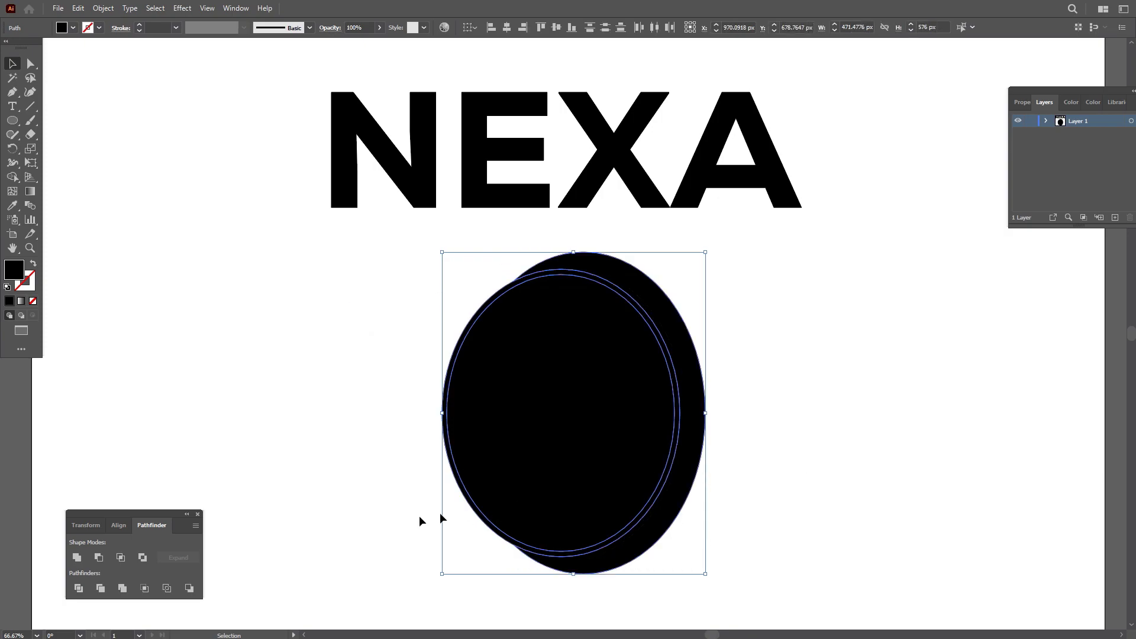
pyautogui.click(86, 588)
pyautogui.rightClick(558, 360)
pyautogui.click(594, 456)
pyautogui.click(797, 426)
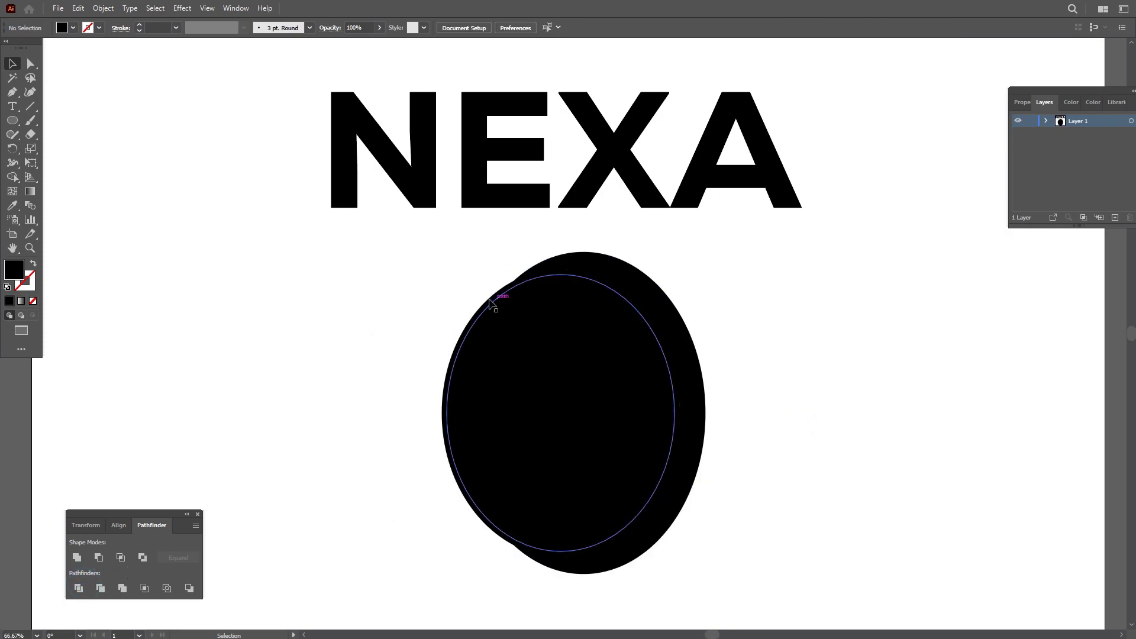
pyautogui.click(496, 308)
pyautogui.press('Delete')
# Paste a copy of the inner ellipse in front and resize it to about 411 × 449 px, overlapping the outer crescent.
pyautogui.click(550, 323)
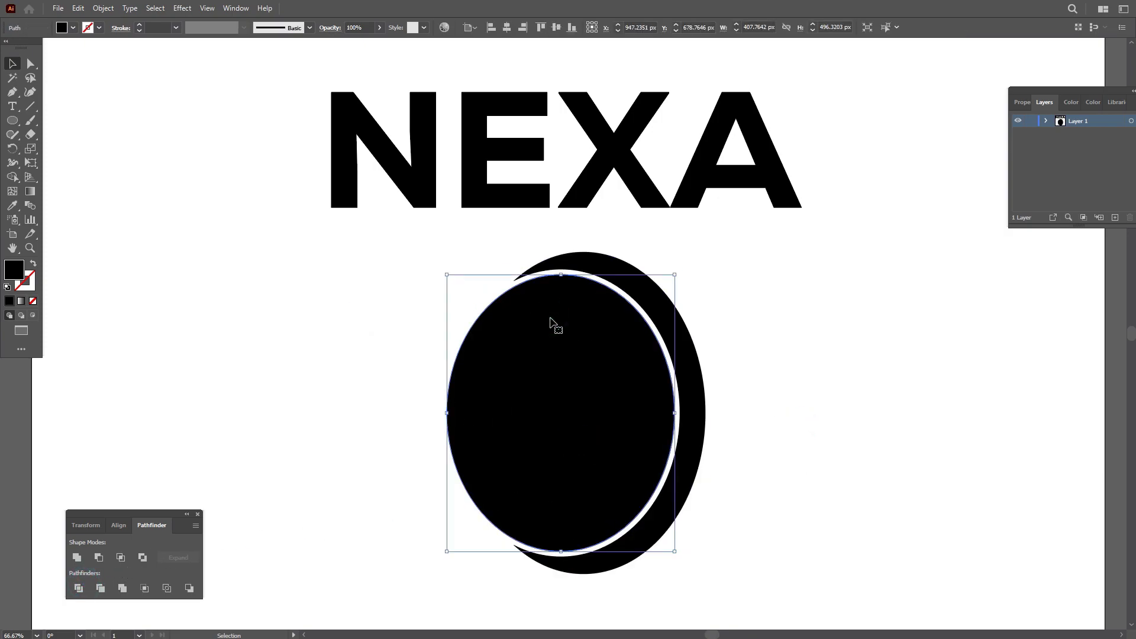
pyautogui.click(78, 8)
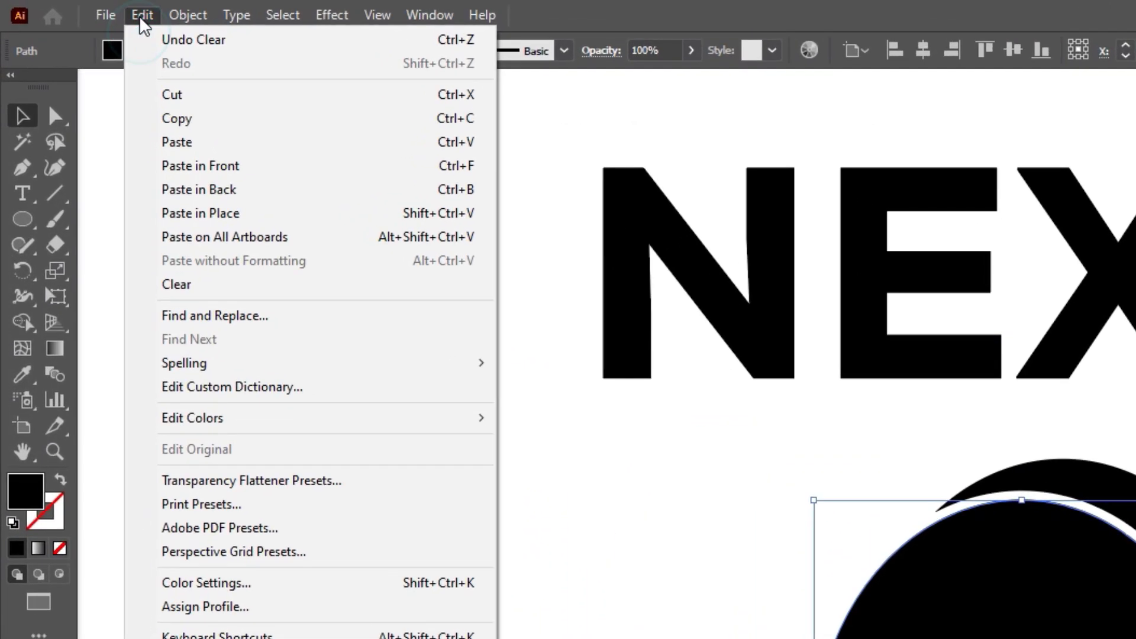
pyautogui.click(198, 121)
pyautogui.click(140, 15)
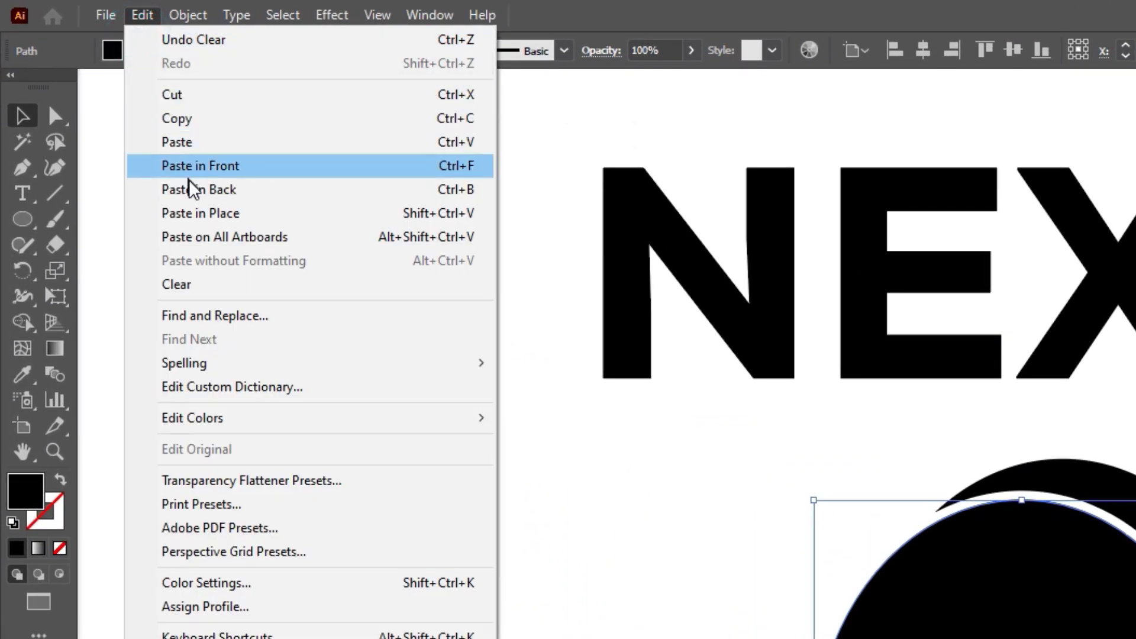
pyautogui.click(165, 168)
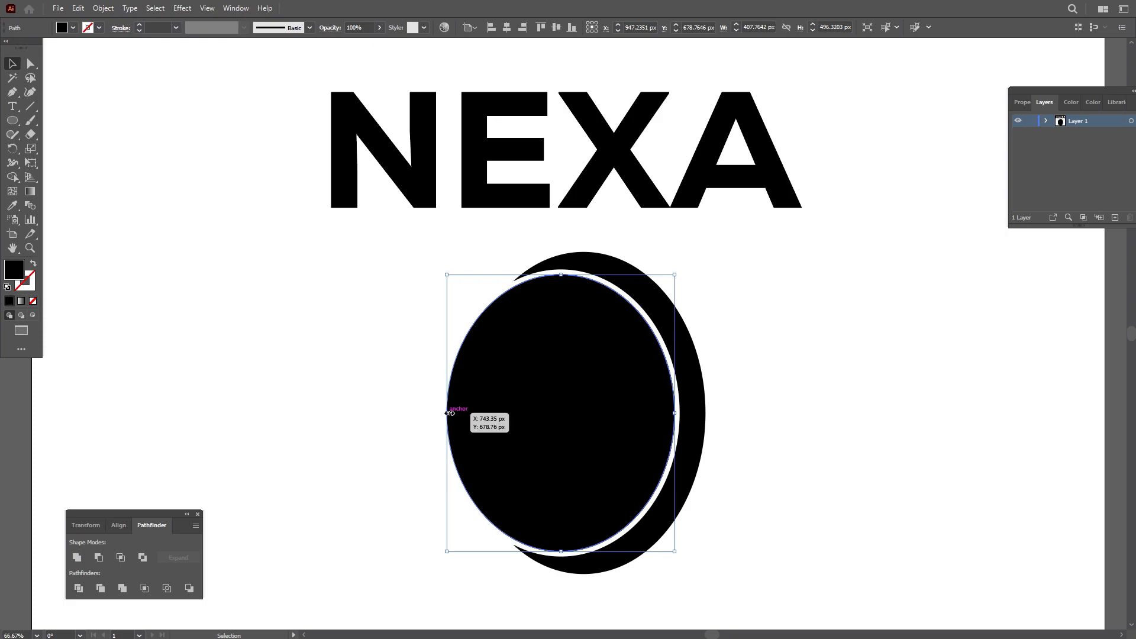
pyautogui.moveTo(448, 413); pyautogui.dragTo(470, 419)
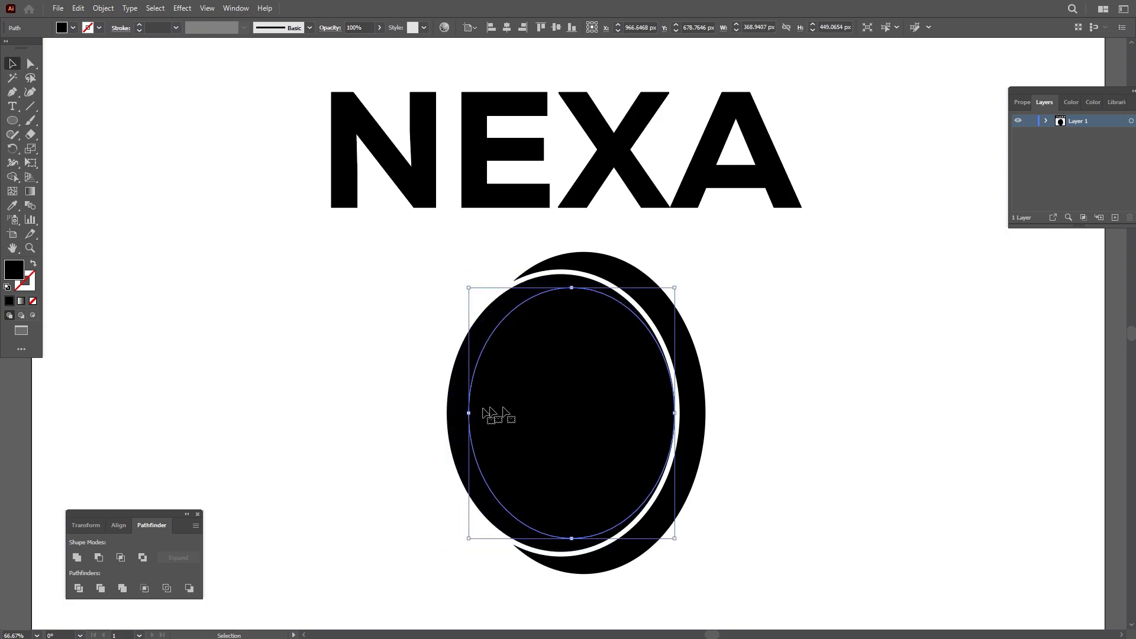
pyautogui.moveTo(678, 413); pyautogui.dragTo(697, 409)
# Divide and ungroup the ellipse shapes, then delete the central area and the sliver inside the gap to hollow the ring.
pyautogui.moveTo(361, 335); pyautogui.dragTo(754, 437)
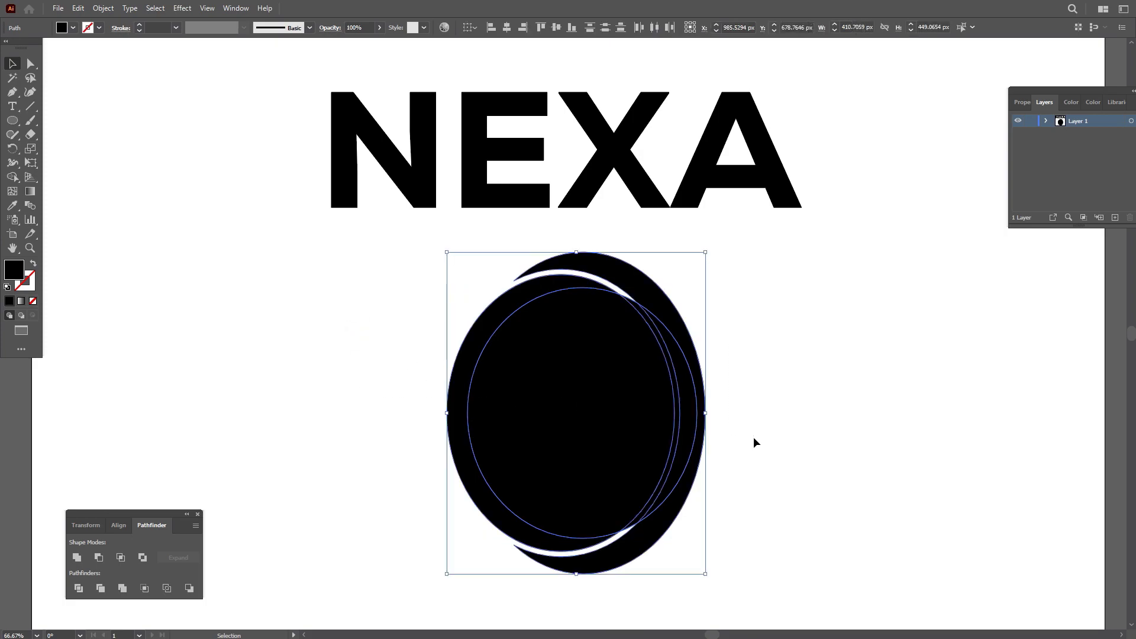
pyautogui.click(80, 588)
pyautogui.rightClick(550, 379)
pyautogui.click(592, 477)
pyautogui.click(619, 413)
pyautogui.press('Delete')
pyautogui.click(644, 318)
pyautogui.press('Delete')
# Unite the remaining ring pieces into one shape.
pyautogui.moveTo(385, 264); pyautogui.dragTo(716, 507)
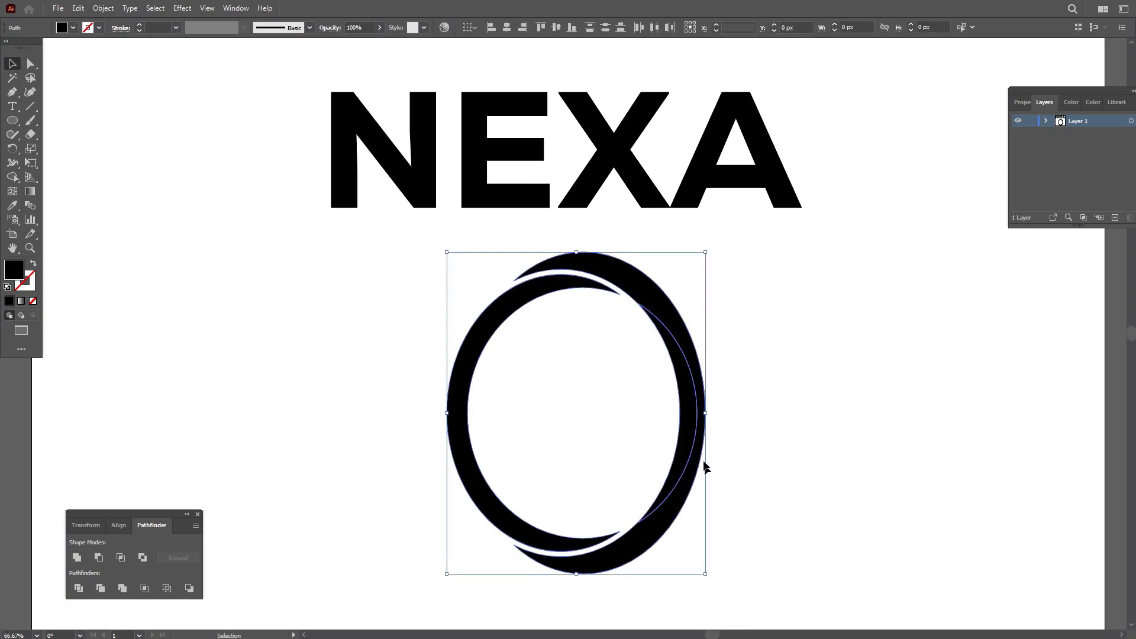
pyautogui.click(79, 558)
pyautogui.click(256, 443)
# Place the ring over the NEXA lettering, narrow it and rotate it clockwise so it tilts diagonally around the E.
pyautogui.scroll(-1, 352, 408)
pyautogui.moveTo(525, 236); pyautogui.dragTo(500, 384)
pyautogui.scroll(2, 487, 468)
pyautogui.click(867, 459)
pyautogui.scroll(-1, 630, 410)
pyautogui.moveTo(675, 416); pyautogui.dragTo(567, 359)
pyautogui.moveTo(327, 295); pyautogui.dragTo(386, 295)
pyautogui.moveTo(588, 128); pyautogui.dragTo(680, 233)
pyautogui.moveTo(613, 256); pyautogui.dragTo(591, 246)
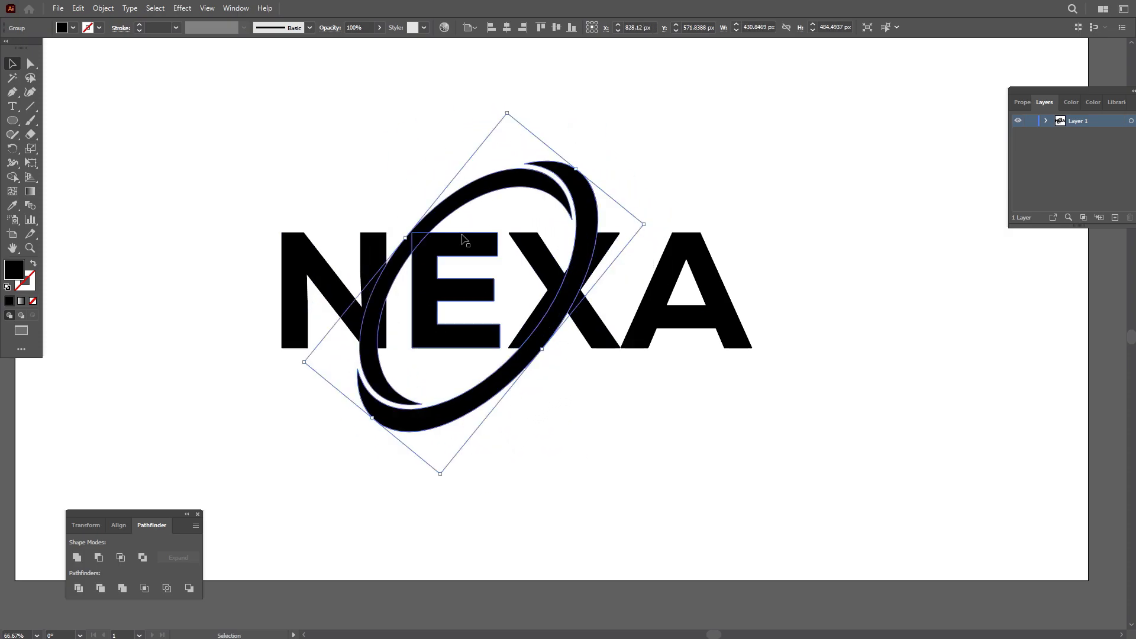
# Tilt the ring further clockwise, then lengthen and narrow it so the orbit sweeps from the N to the X.
pyautogui.scroll(1, 440, 235)
pyautogui.moveTo(753, 217); pyautogui.dragTo(795, 256)
pyautogui.moveTo(670, 283); pyautogui.dragTo(668, 277)
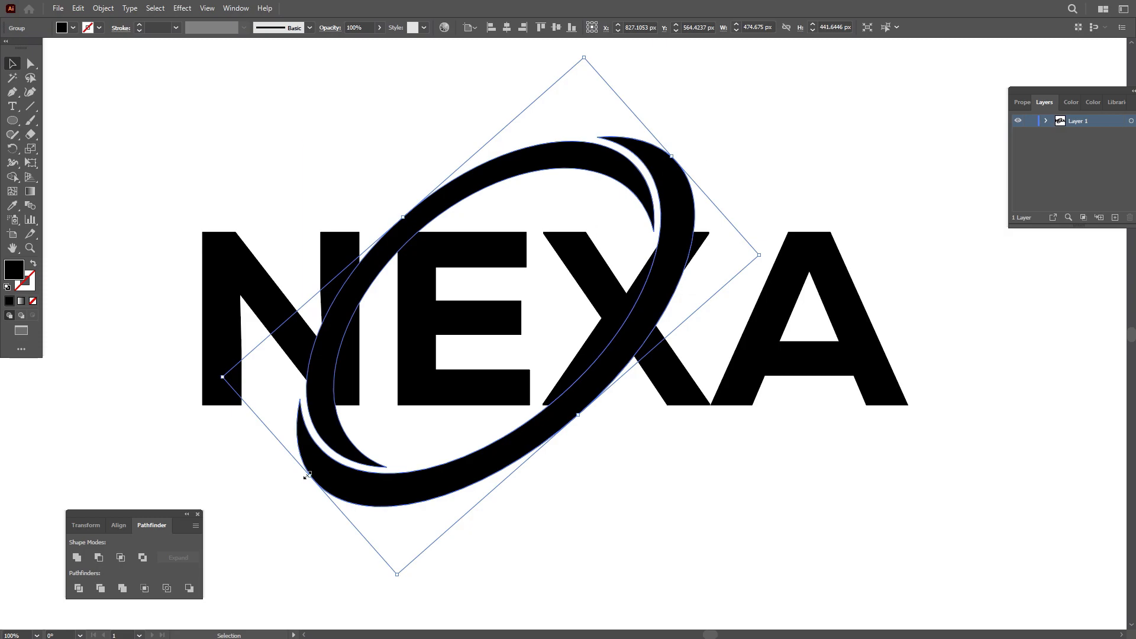
pyautogui.moveTo(307, 475); pyautogui.dragTo(287, 499)
pyautogui.moveTo(392, 229); pyautogui.dragTo(411, 242)
pyautogui.moveTo(685, 157); pyautogui.dragTo(685, 158)
pyautogui.click(606, 299)
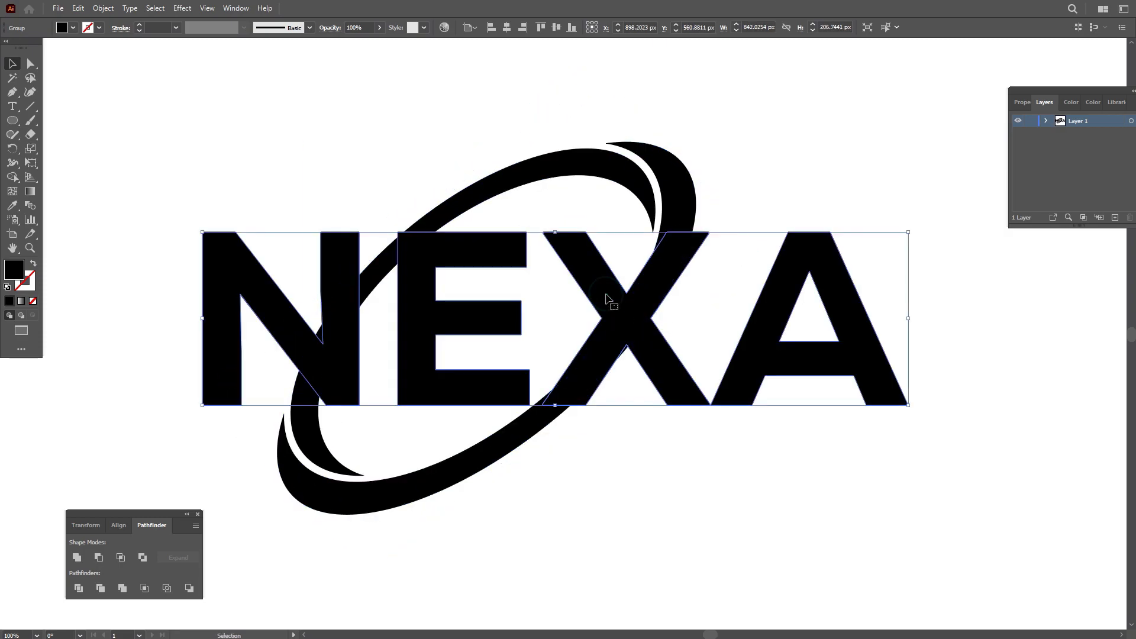
pyautogui.moveTo(616, 311); pyautogui.dragTo(662, 280)
pyautogui.click(659, 275)
pyautogui.click(421, 140)
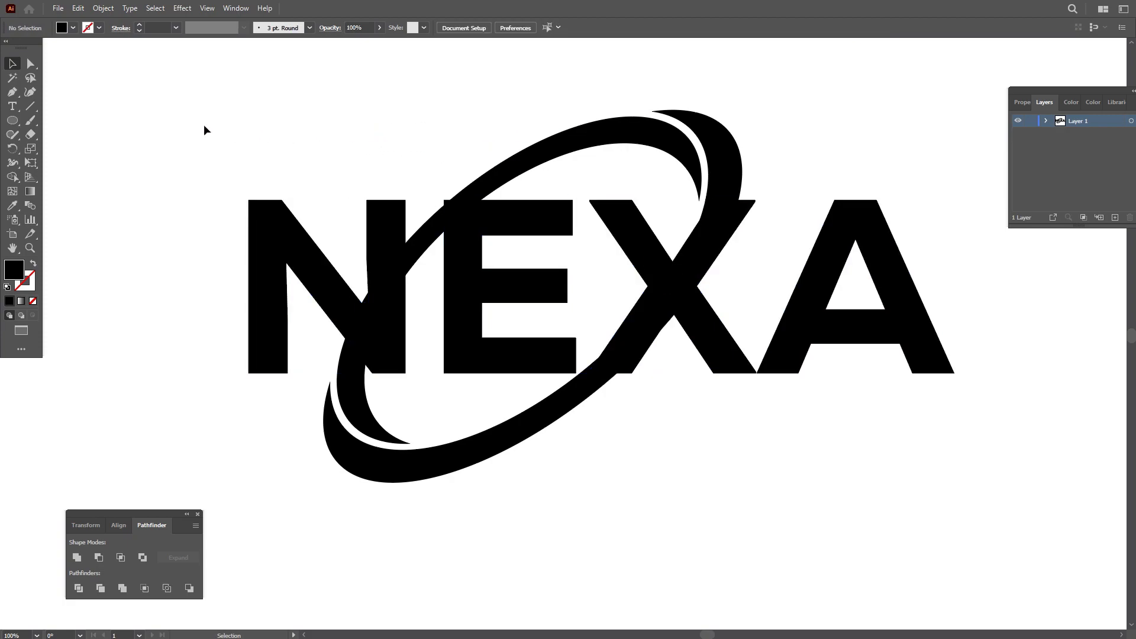
# Trace the X's diagonal stroke from upper left to lower right as a closed four-point shape with the Pen tool.
pyautogui.click(12, 93)
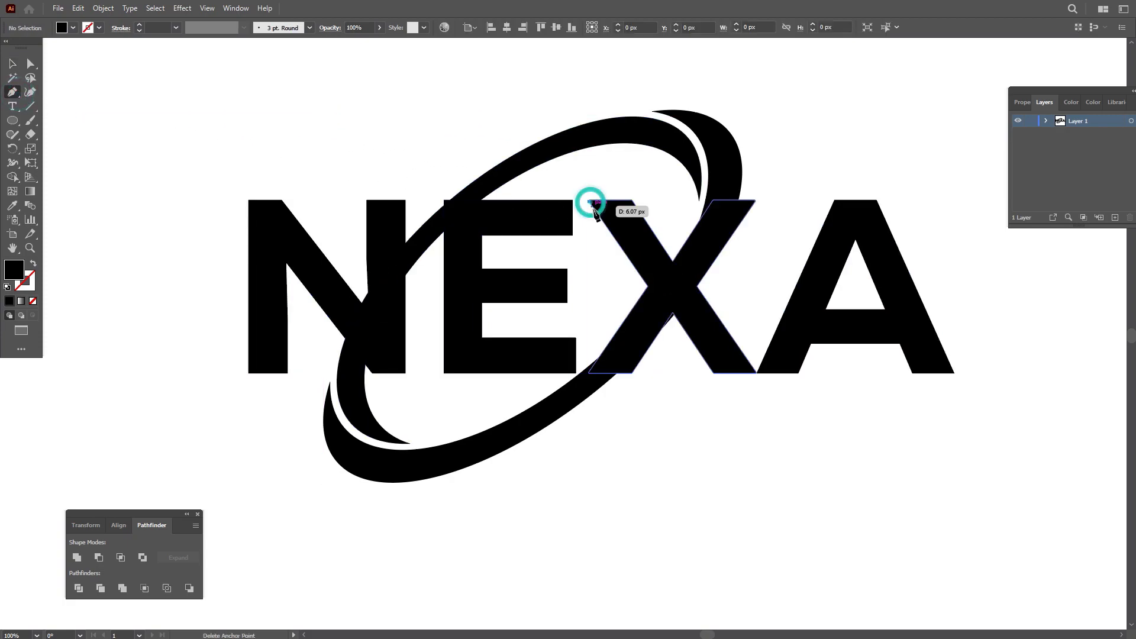
pyautogui.click(720, 374)
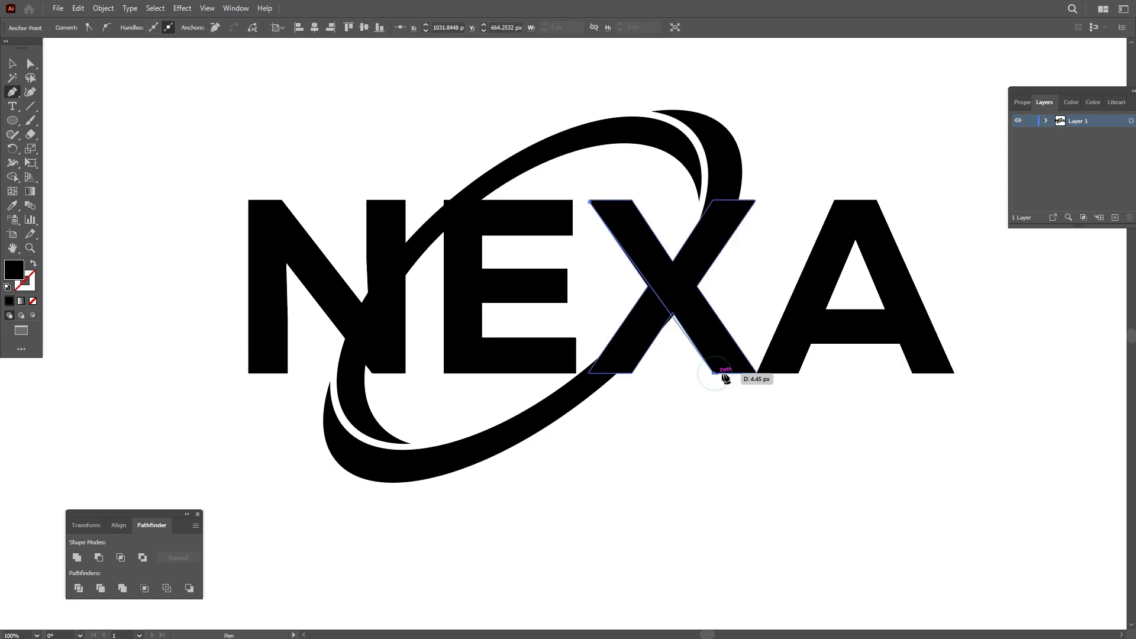
pyautogui.click(755, 375)
pyautogui.click(631, 200)
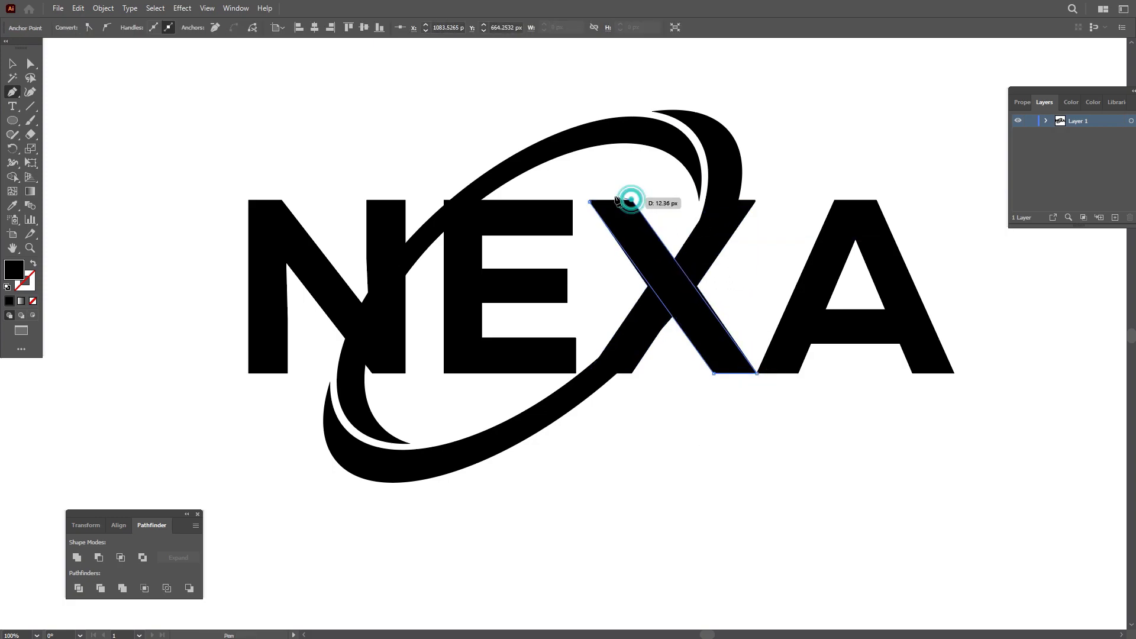
# Divide the lettering, ring and traced stroke together, and ungroup the resulting pieces.
pyautogui.click(13, 63)
pyautogui.moveTo(383, 114); pyautogui.dragTo(806, 398)
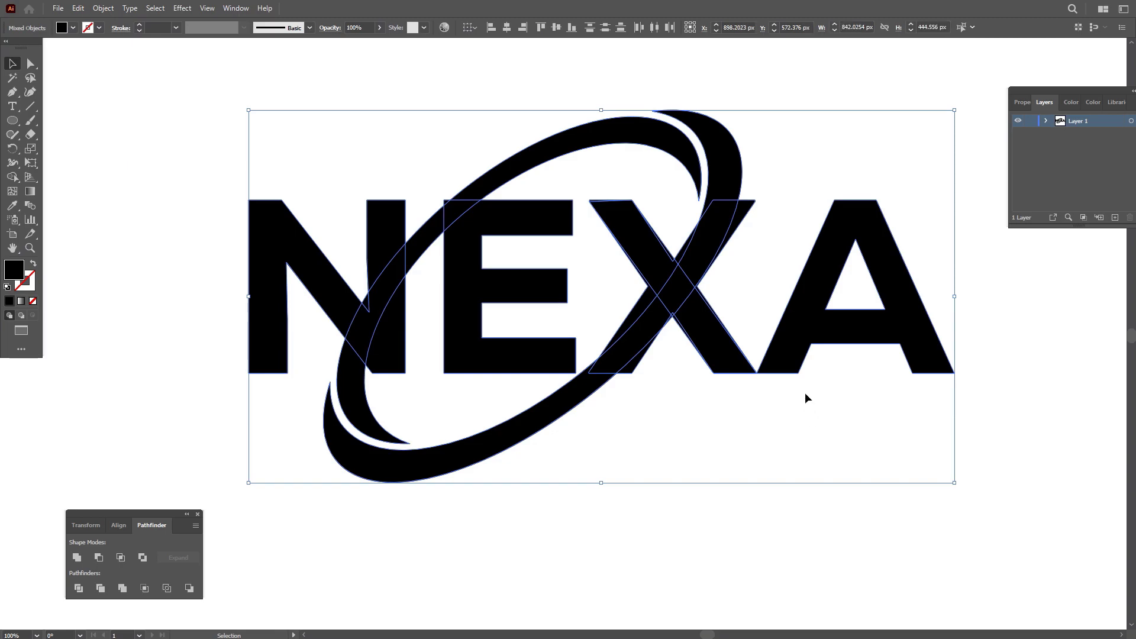
pyautogui.click(77, 589)
pyautogui.rightClick(676, 270)
pyautogui.click(716, 370)
pyautogui.click(689, 438)
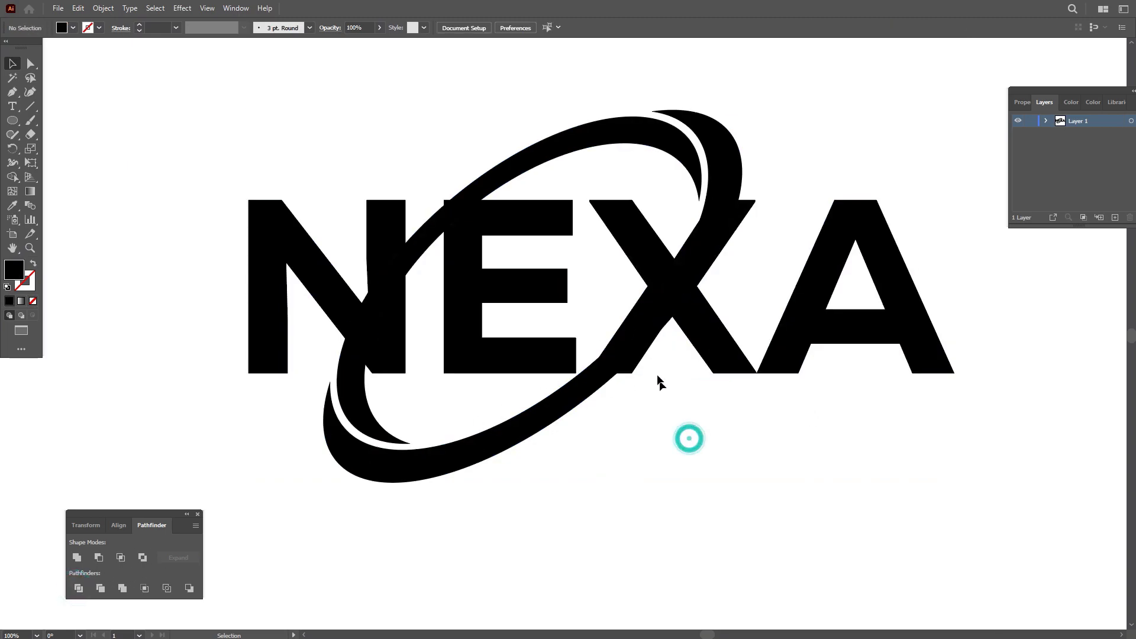
# Delete the leftover X fragments outside the traced diagonal stroke, leaving the ring as the X's other stroke.
pyautogui.click(639, 313)
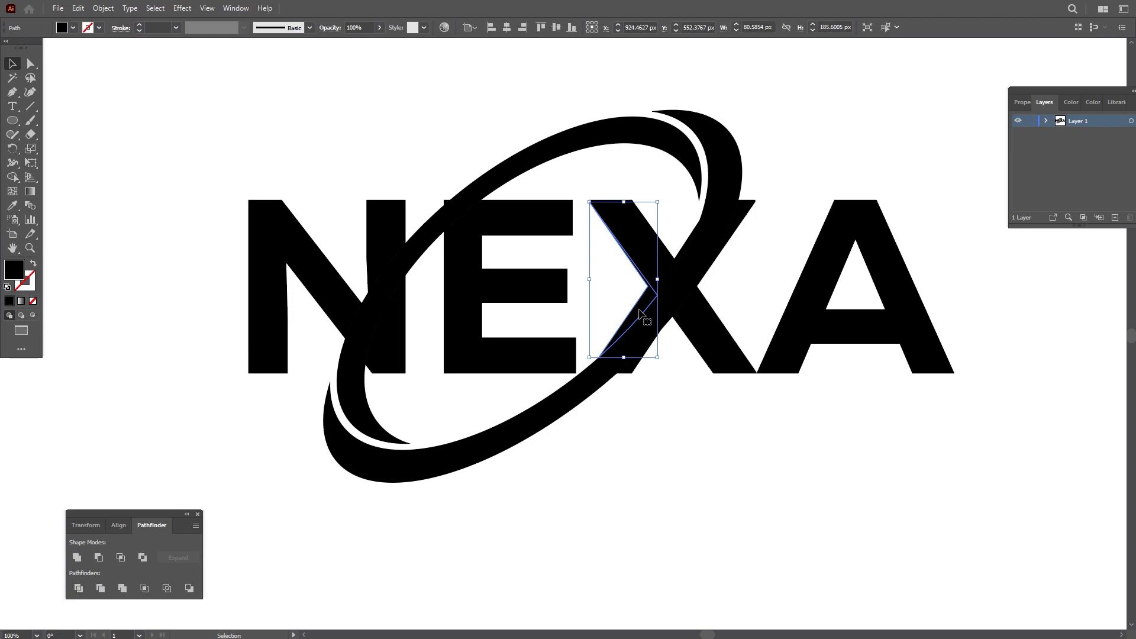
pyautogui.press('Delete')
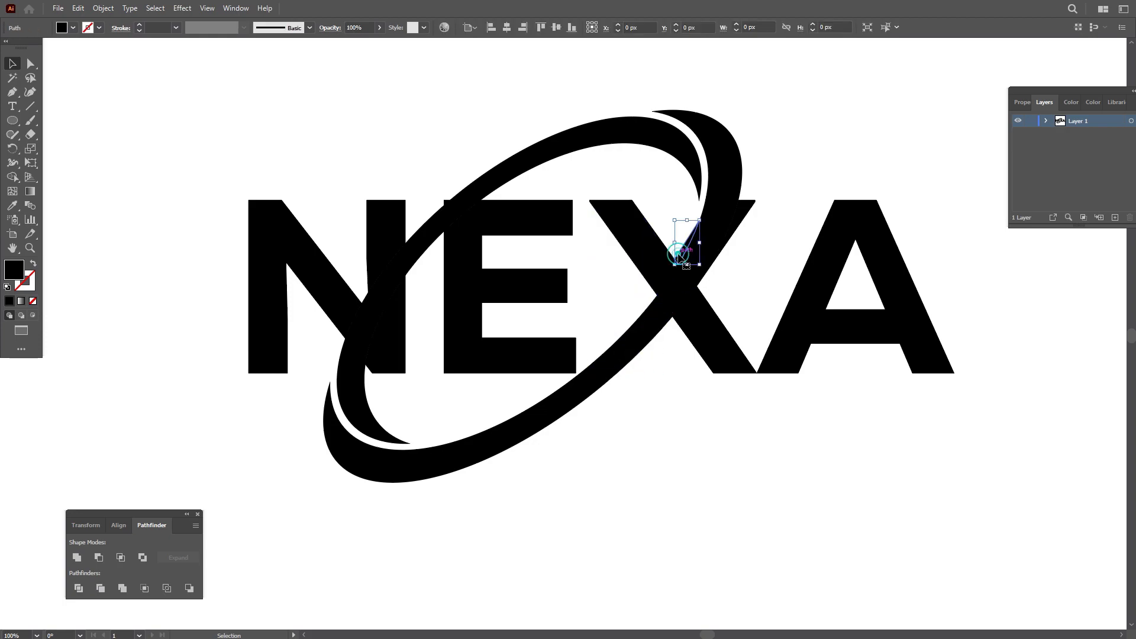
pyautogui.click(738, 218)
pyautogui.press('Delete')
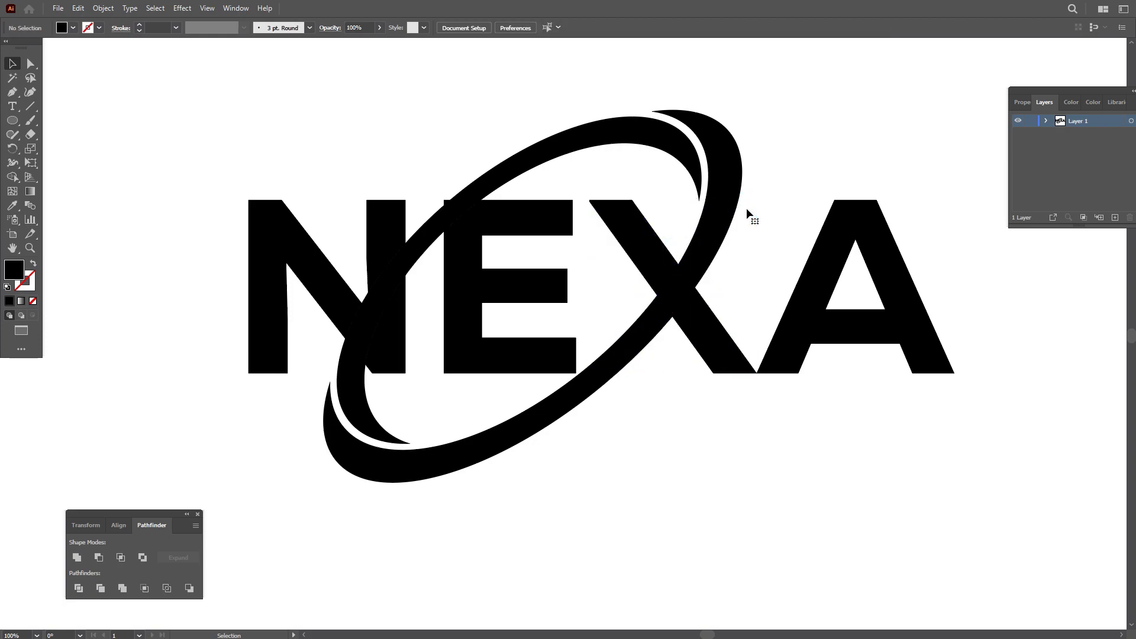
# Offset the path of the ring segment that crosses the N outward by about 10 px with mitered joins.
pyautogui.click(383, 243)
pyautogui.click(363, 342)
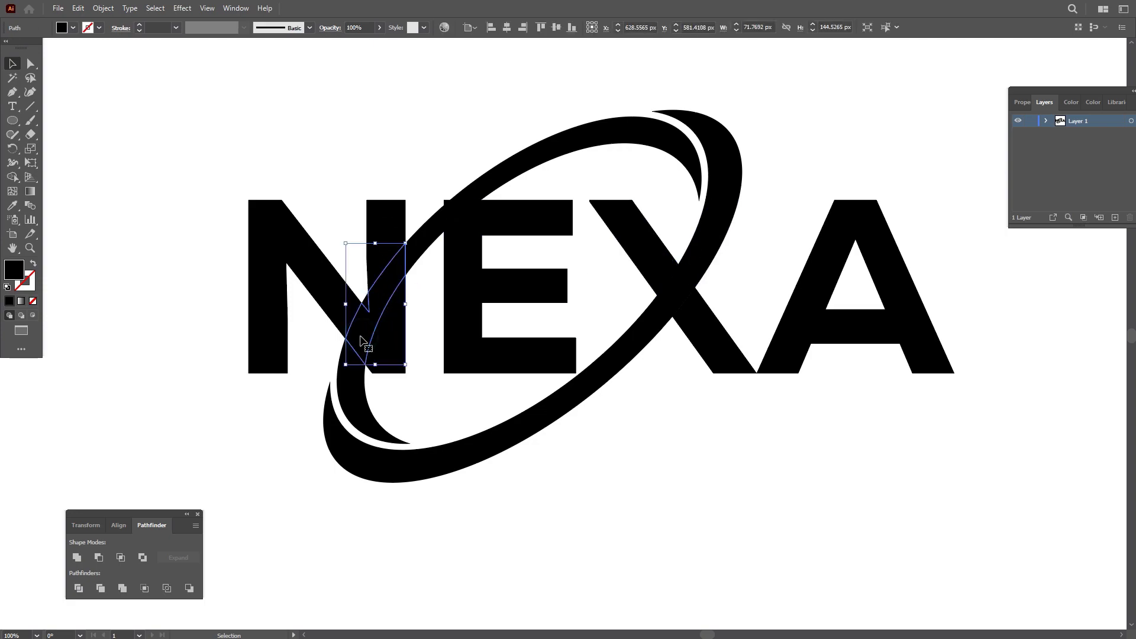
pyautogui.click(103, 8)
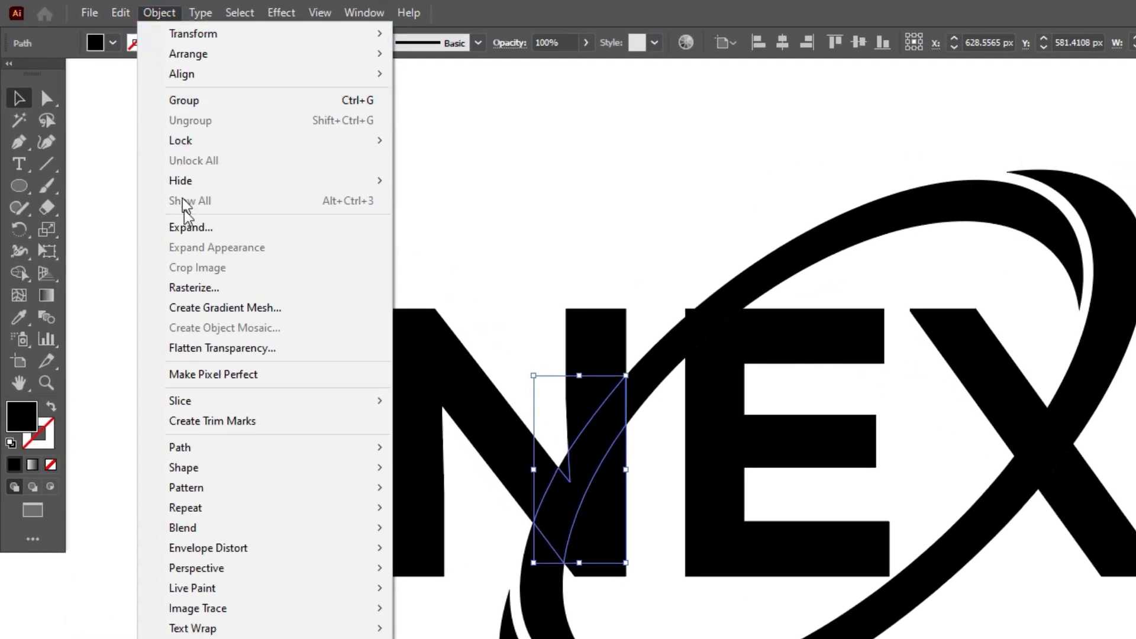
pyautogui.moveTo(178, 447)
pyautogui.click(435, 515)
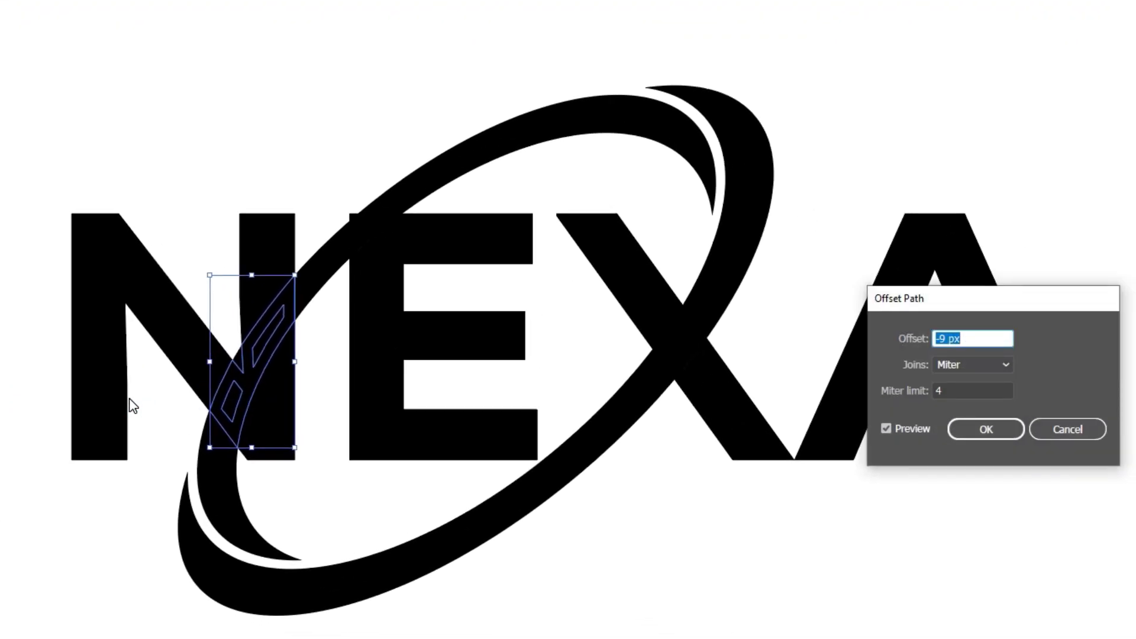
pyautogui.press('Up')
pyautogui.press('Up')
pyautogui.press('Up')
pyautogui.press('Up')
pyautogui.press('Up')
pyautogui.press('Up')
pyautogui.press('Up')
pyautogui.press('Up')
pyautogui.press('Up')
pyautogui.press('Up')
pyautogui.press('Up')
pyautogui.press('Up')
pyautogui.press('Up')
pyautogui.press('Up')
pyautogui.press('Up')
pyautogui.press('Up')
pyautogui.press('Up')
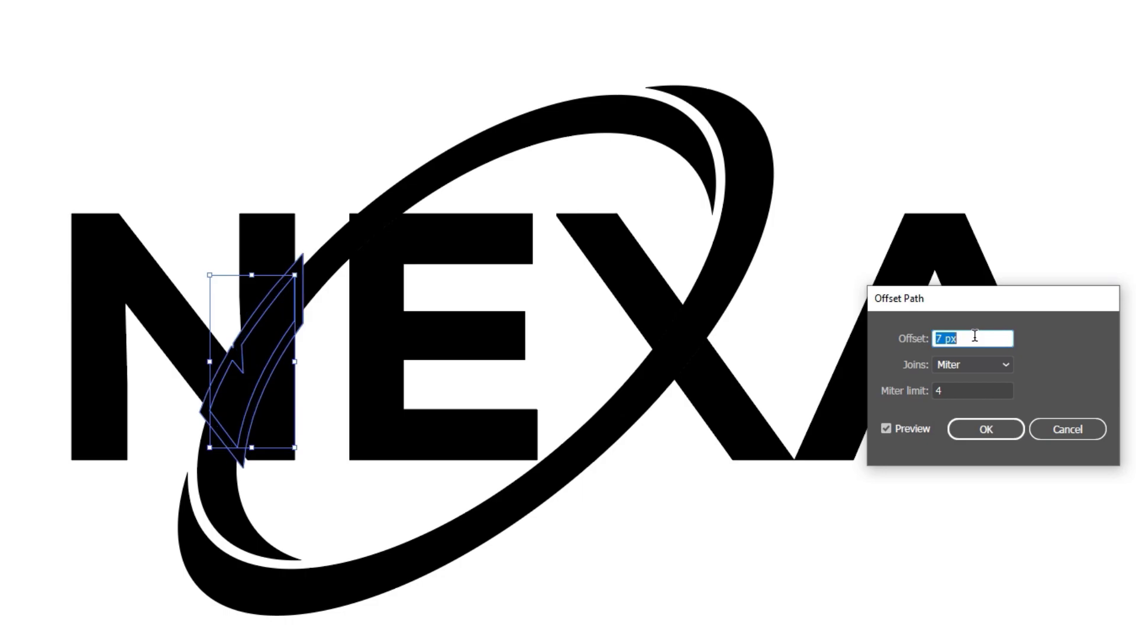
pyautogui.press('Up')
pyautogui.press('Up')
pyautogui.press('Up')
pyautogui.click(985, 427)
# Use the Shape Builder on the N, E and ring pieces to cut a gap in the ring just below the N's diagonal.
pyautogui.moveTo(170, 203); pyautogui.dragTo(497, 404)
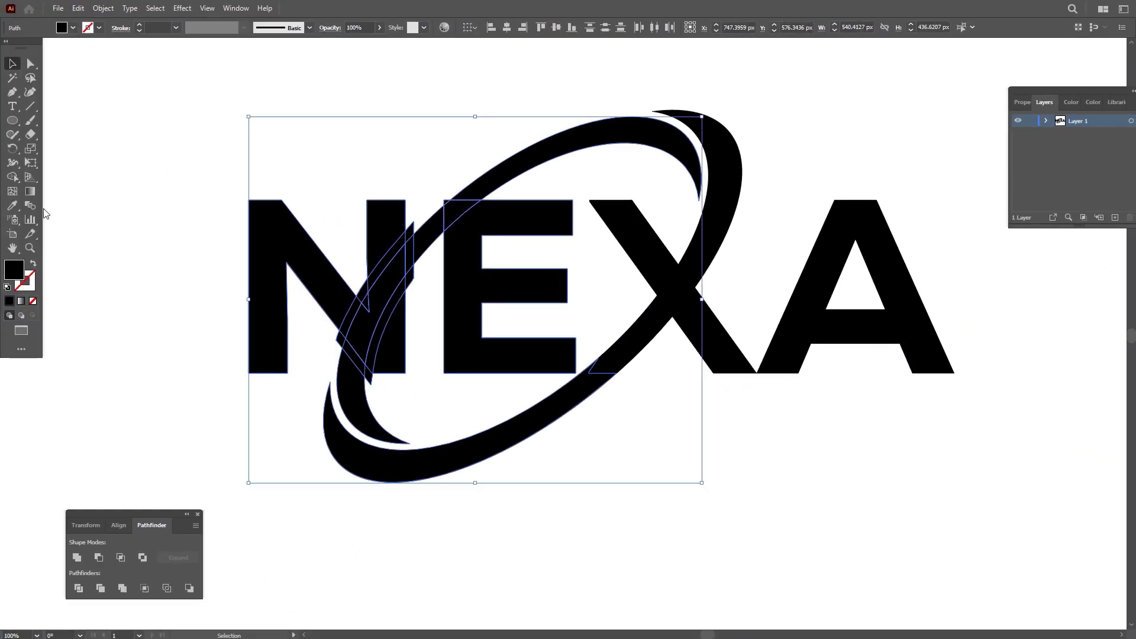
pyautogui.click(12, 177)
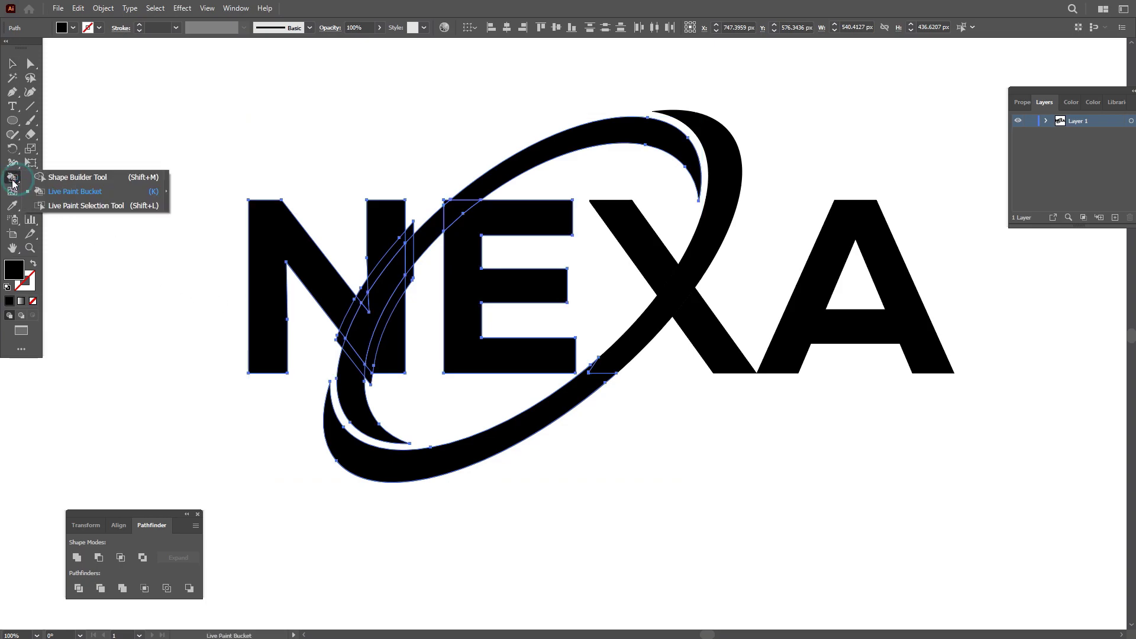
pyautogui.scroll(3, 348, 344)
pyautogui.keyDown('alt'); pyautogui.click(325, 333); pyautogui.keyUp('alt')
pyautogui.keyDown('alt'); pyautogui.click(345, 357); pyautogui.keyUp('alt')
pyautogui.keyDown('alt'); pyautogui.click(413, 433); pyautogui.keyUp('alt')
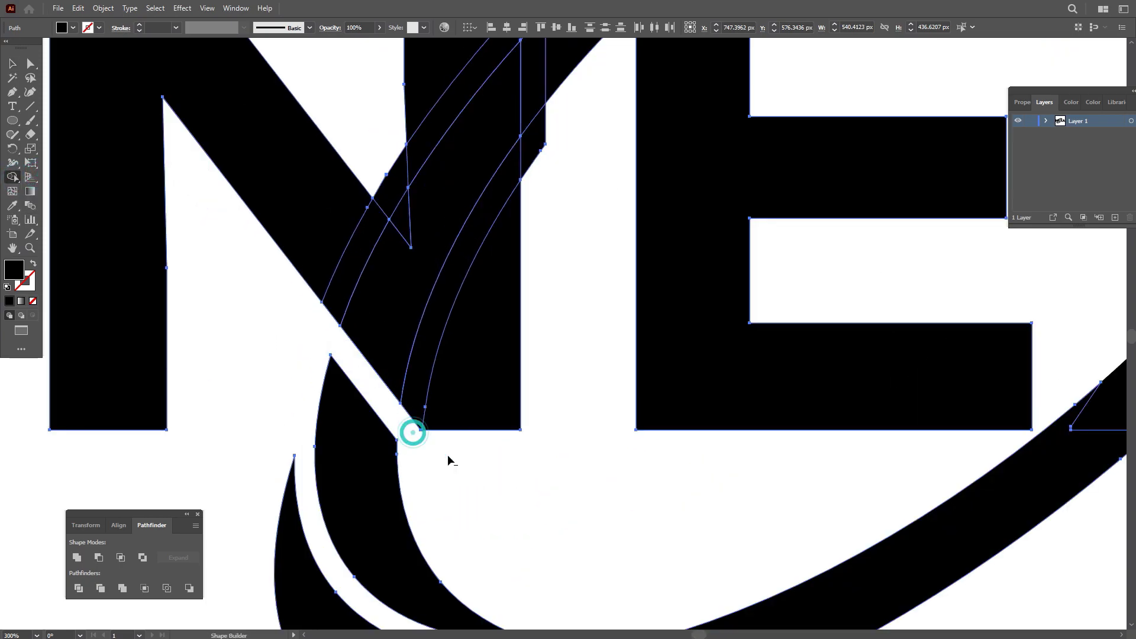
# Remove the ring section and the offset slivers between the N and the E with the Shape Builder.
pyautogui.scroll(-3, 429, 420)
pyautogui.scroll(2, 465, 302)
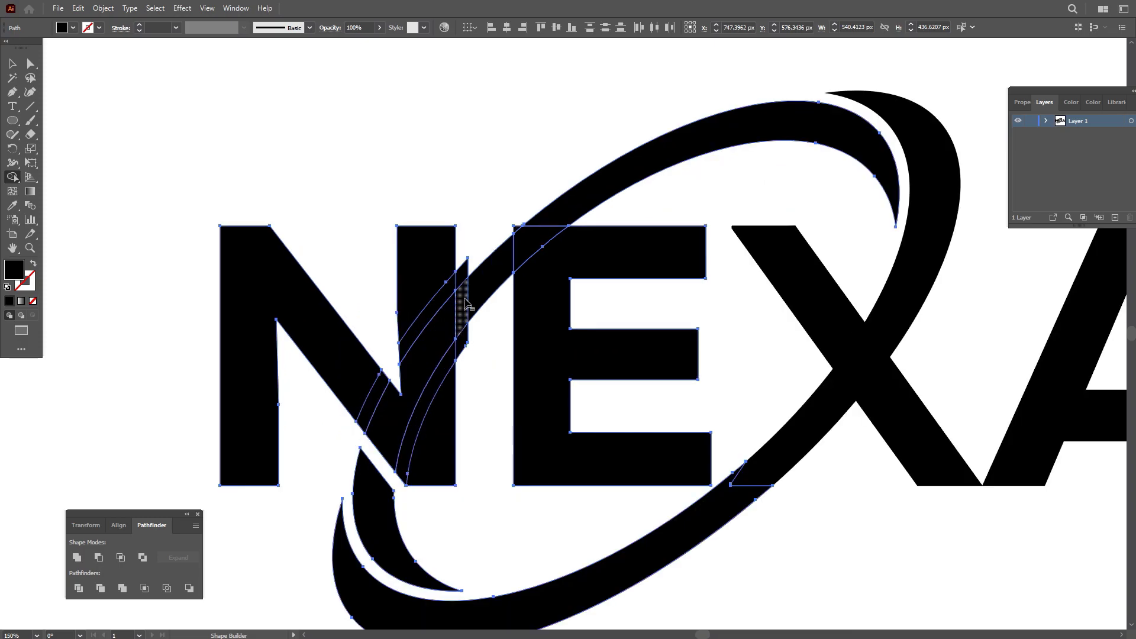
pyautogui.keyDown('alt'); pyautogui.click(483, 246); pyautogui.keyUp('alt')
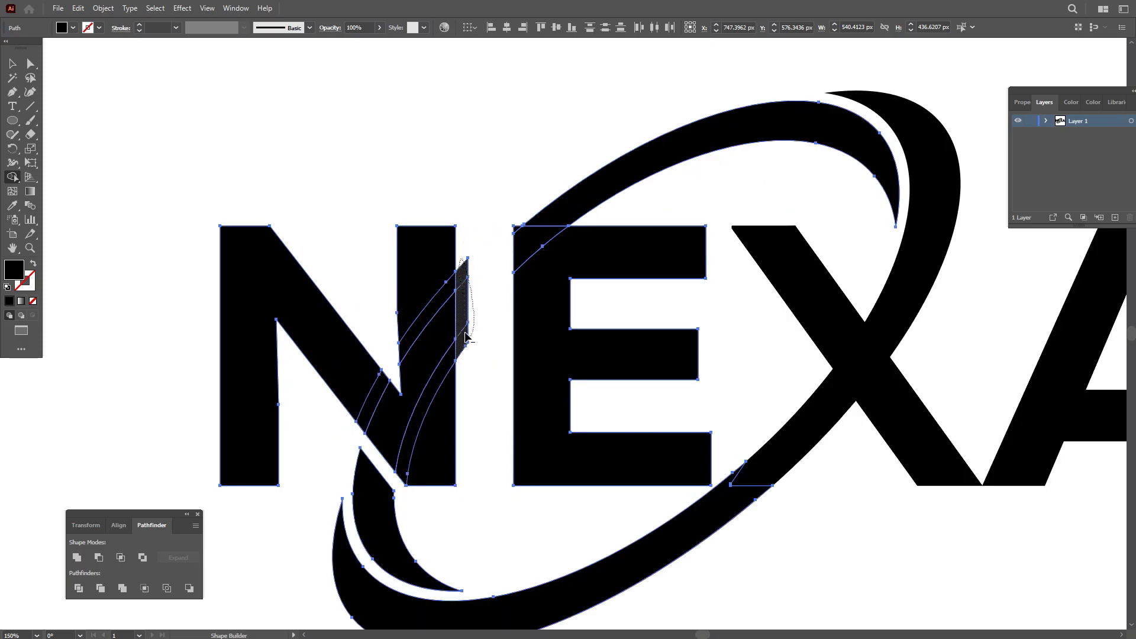
pyautogui.keyDown('alt'); pyautogui.click(467, 338); pyautogui.keyUp('alt')
# Merge the N's divided pieces into one letter and the ring fragments at the E's upper-left corner into the E.
pyautogui.moveTo(436, 274)
pyautogui.mouseDown()
pyautogui.moveTo(442, 391)
pyautogui.moveTo(436, 452)
pyautogui.mouseUp()
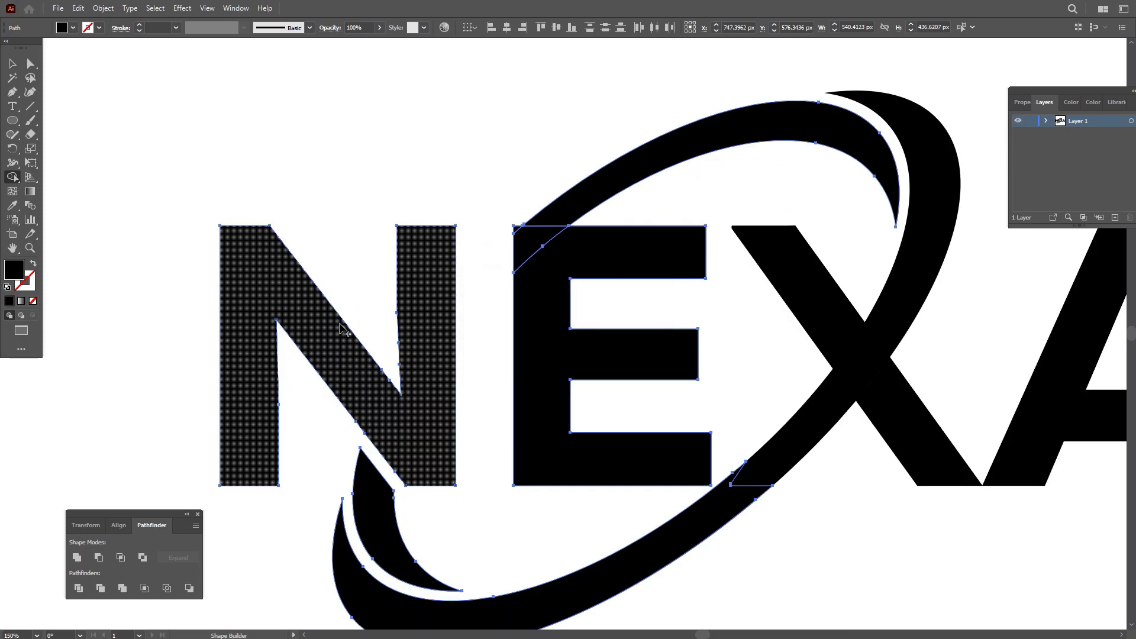
pyautogui.scroll(3, 606, 253)
pyautogui.moveTo(590, 243); pyautogui.dragTo(521, 231)
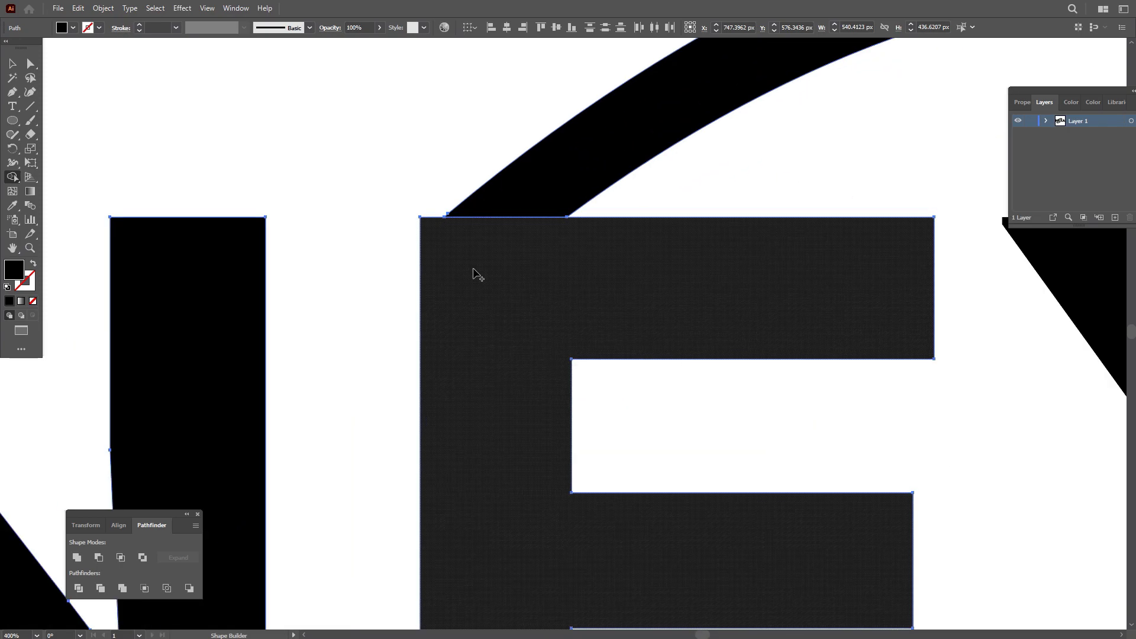
pyautogui.scroll(-4, 478, 275)
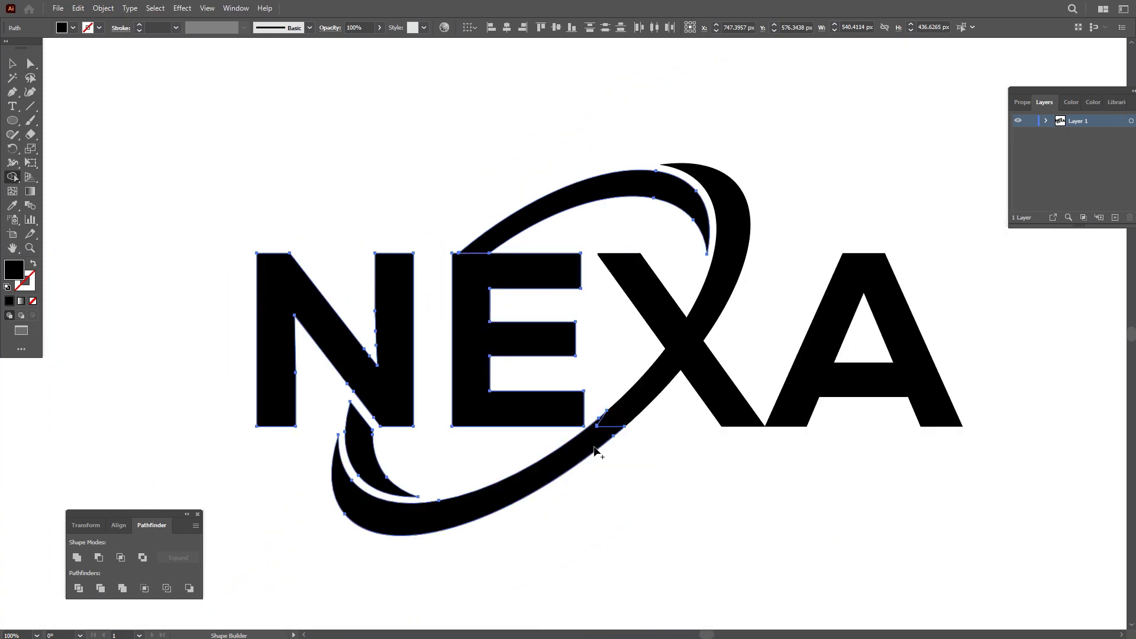
# Draw a straight horizontal line slightly above the E's top edge, crossing the upper ring arc and reaching over to the X.
pyautogui.scroll(3, 608, 425)
pyautogui.scroll(-1, 622, 305)
pyautogui.press('\\')
pyautogui.scroll(-2, 622, 306)
pyautogui.scroll(2, 500, 152)
pyautogui.moveTo(443, 172); pyautogui.dragTo(819, 172)
# Divide the upper ring arc along the line, ungroup the pieces and delete the one touching the E.
pyautogui.click(13, 63)
pyautogui.moveTo(343, 114); pyautogui.dragTo(661, 277)
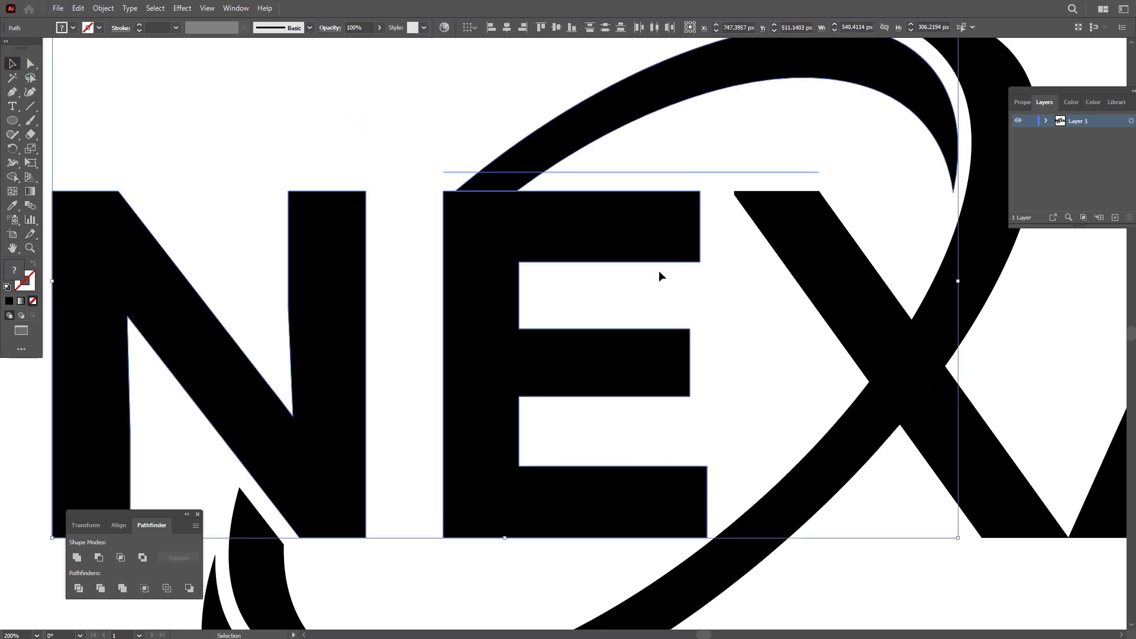
pyautogui.click(83, 585)
pyautogui.rightClick(497, 192)
pyautogui.click(524, 295)
pyautogui.click(478, 181)
pyautogui.press('Delete')
# Unite the X's diagonal stroke with the outer ring pieces running through it into one shape.
pyautogui.scroll(-3, 477, 179)
pyautogui.moveTo(559, 257); pyautogui.dragTo(758, 434)
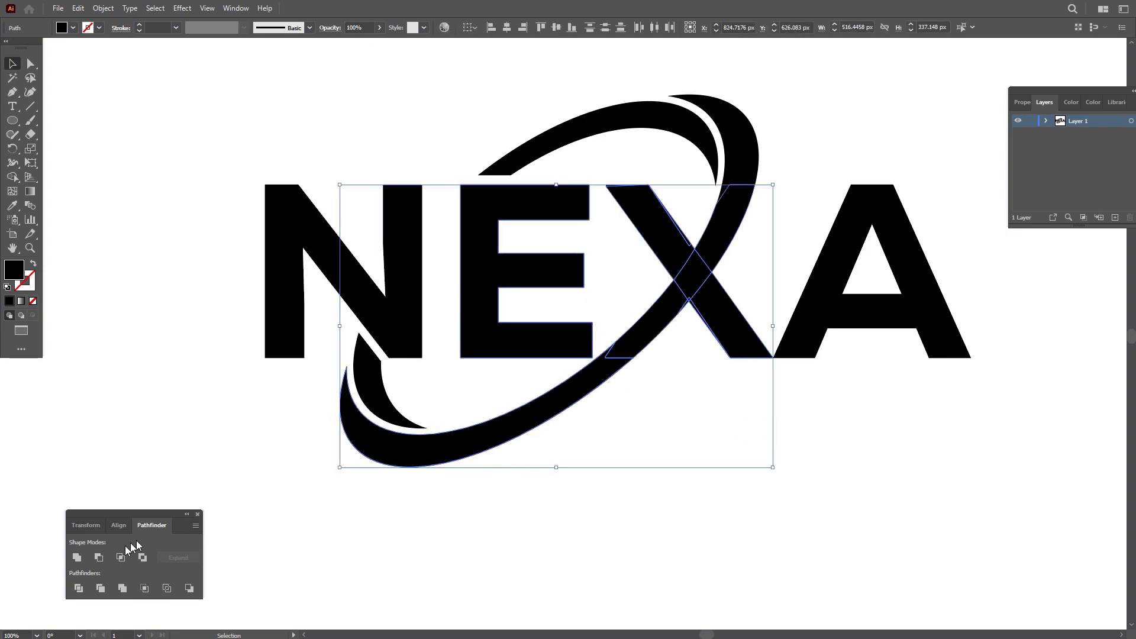
pyautogui.click(76, 558)
pyautogui.keyDown('shift'); pyautogui.click(592, 123); pyautogui.keyUp('shift')
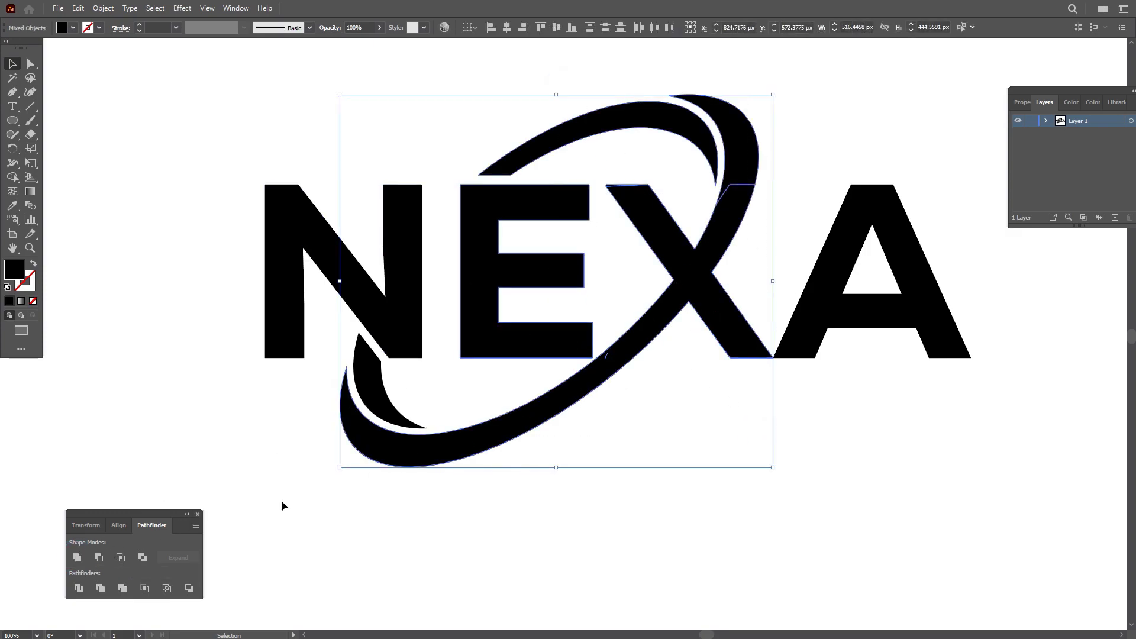
pyautogui.click(77, 557)
pyautogui.click(464, 519)
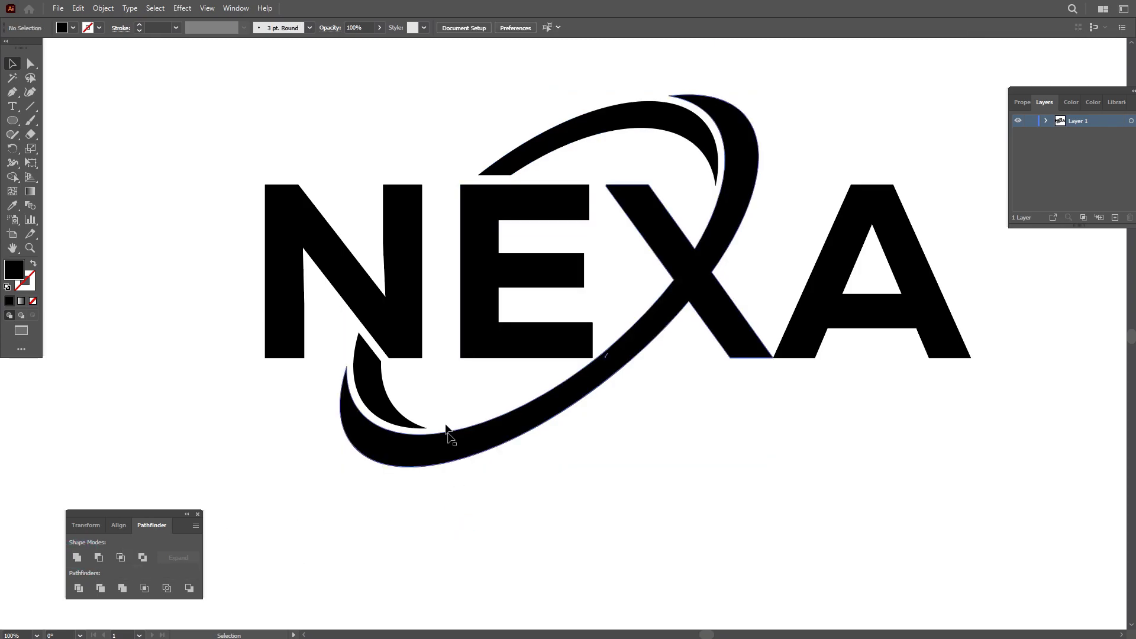
# Group all the NEXA letters and ring pieces as one logo.
pyautogui.hotkey('ctrl', '-')
pyautogui.moveTo(525, 245); pyautogui.dragTo(819, 373)
pyautogui.hotkey('ctrl', 'g')
# Switch to Photoshop and open the contents of the "your logo" smart object in the 7.psd mockup.
pyautogui.press('super')
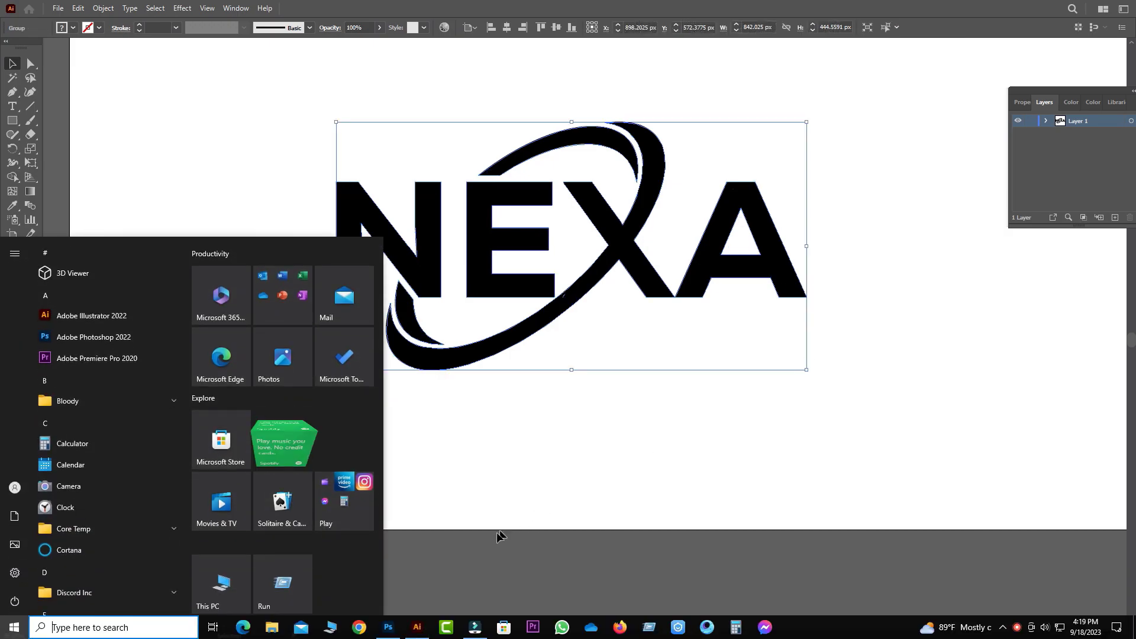
pyautogui.click(389, 626)
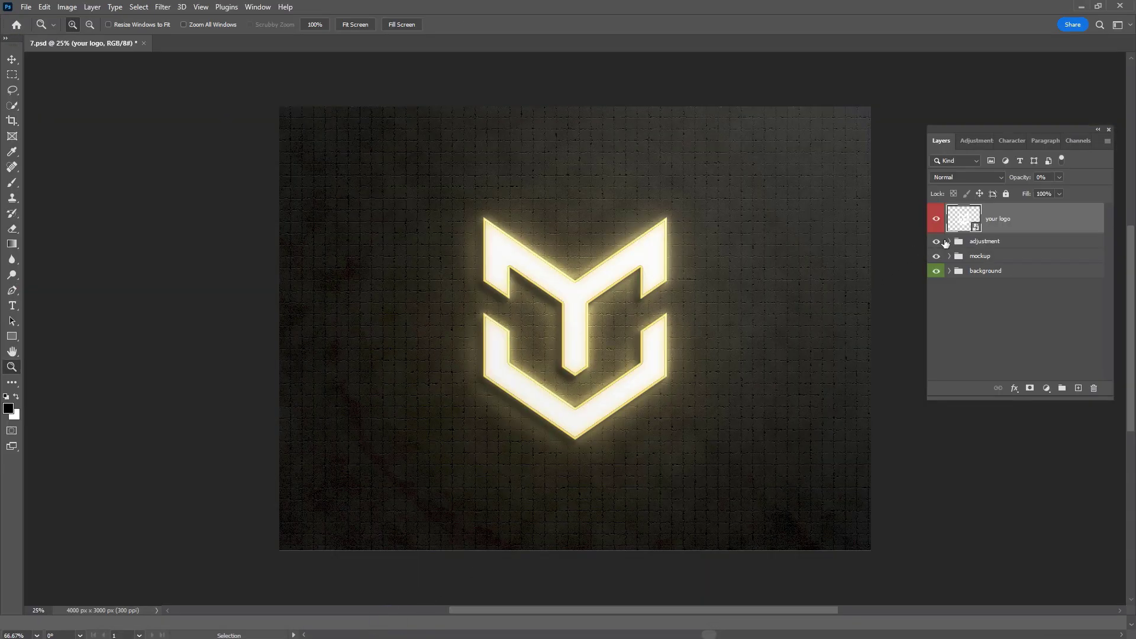
pyautogui.doubleClick(977, 229)
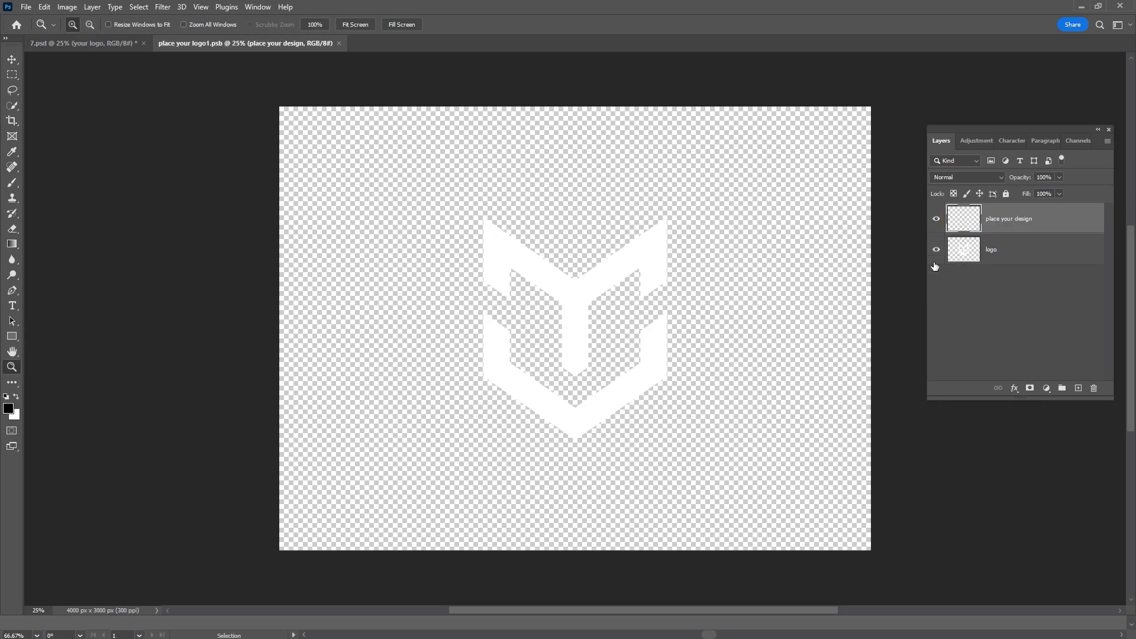
# Switch to Illustrator and transfer the grouped NEXA logo into place your logo1.psb in Photoshop.
pyautogui.press('super')
pyautogui.click(417, 628)
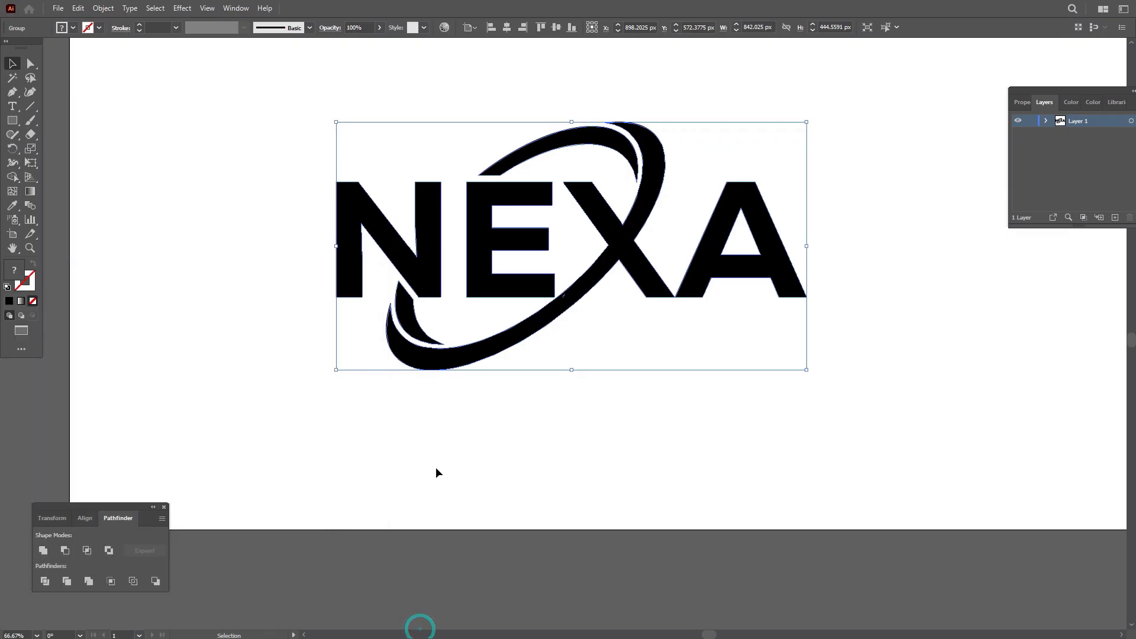
pyautogui.moveTo(274, 117); pyautogui.dragTo(850, 382)
pyautogui.moveTo(707, 263); pyautogui.dragTo(401, 612)
pyautogui.press('super')
pyautogui.moveTo(592, 337); pyautogui.dragTo(592, 338)
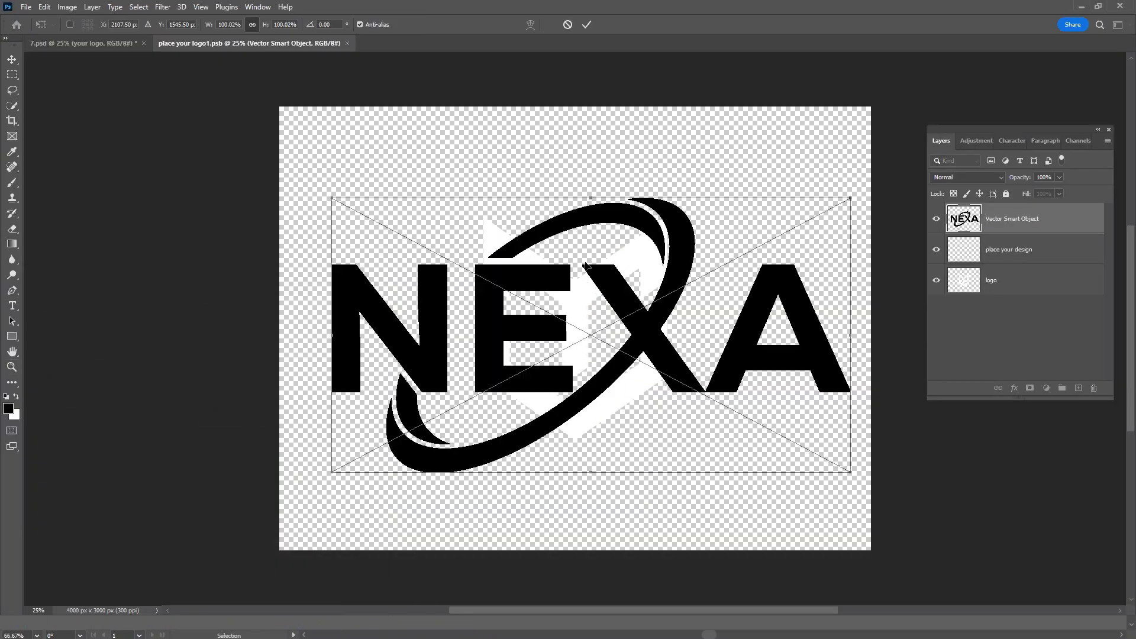
# Scale the placed logo to 84.90% and position it at X 2000 px, Y 1466.50 px, centred horizontally on the canvas.
pyautogui.moveTo(589, 202); pyautogui.dragTo(589, 238)
pyautogui.moveTo(644, 343); pyautogui.dragTo(631, 320)
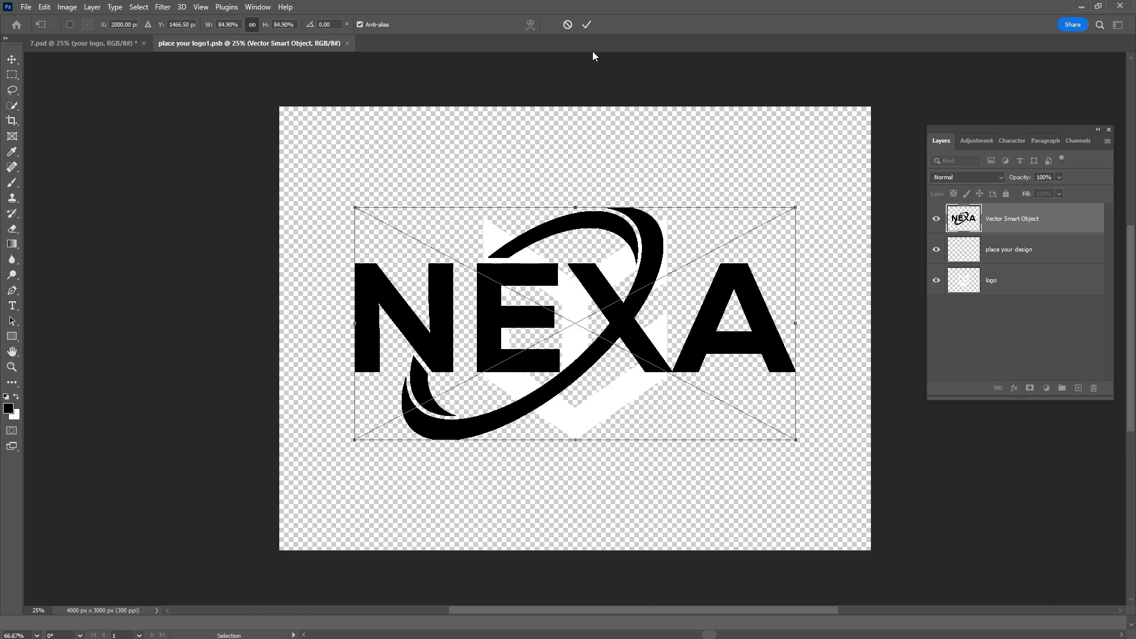
pyautogui.click(586, 29)
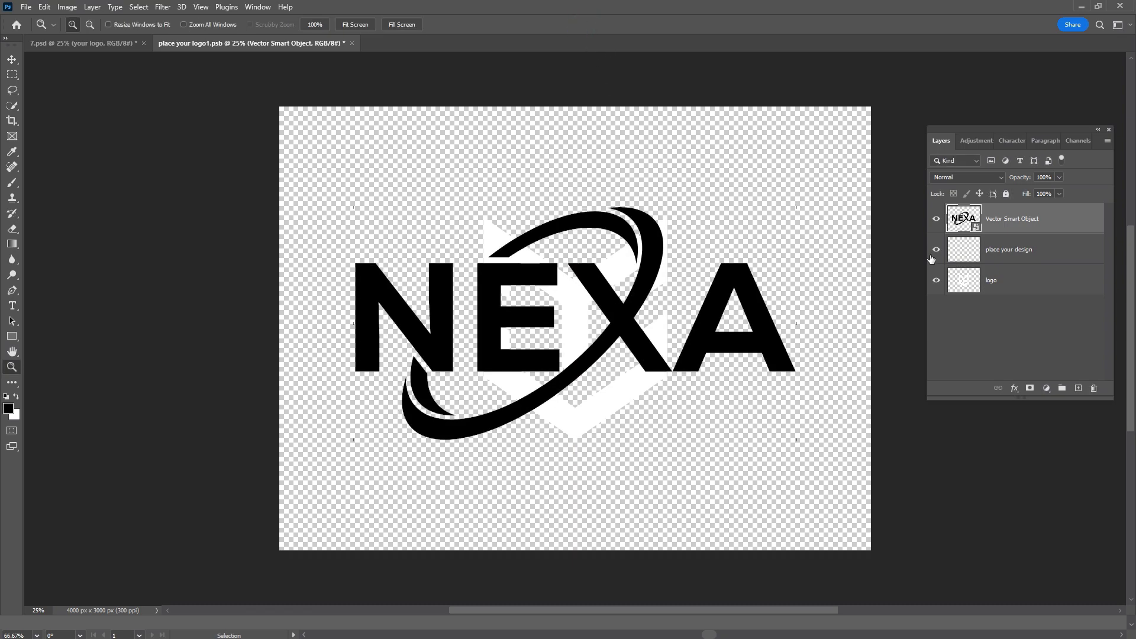
# Hide the "place your design" and "logo" layers, and save the smart object before returning to 7.psd.
pyautogui.click(937, 281)
pyautogui.hotkey('ctrl', 's')
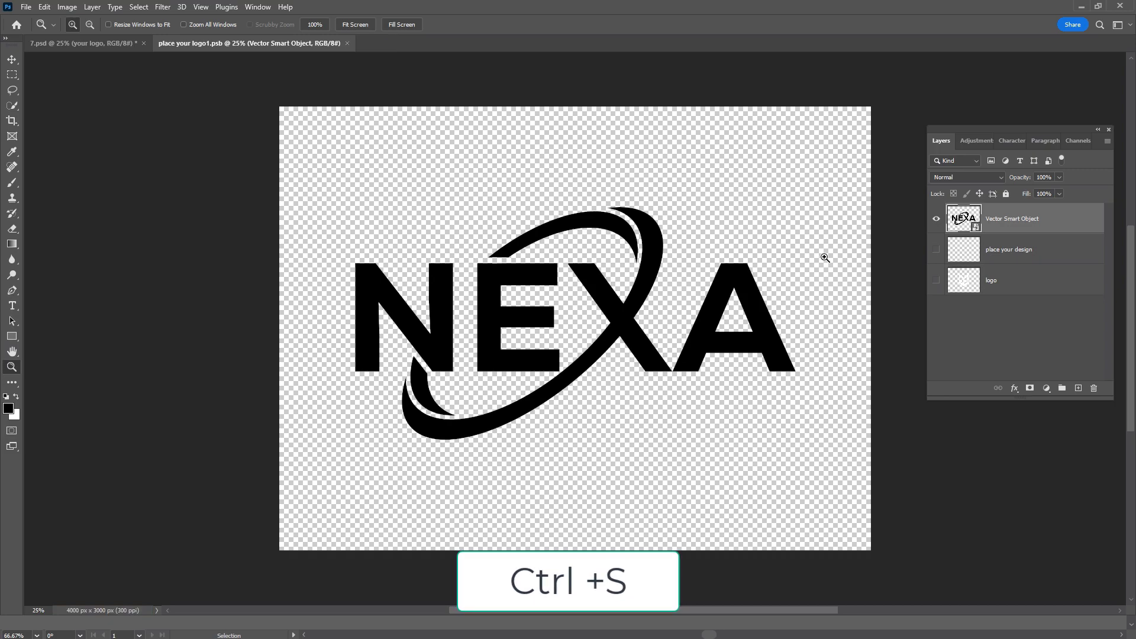
pyautogui.click(112, 43)
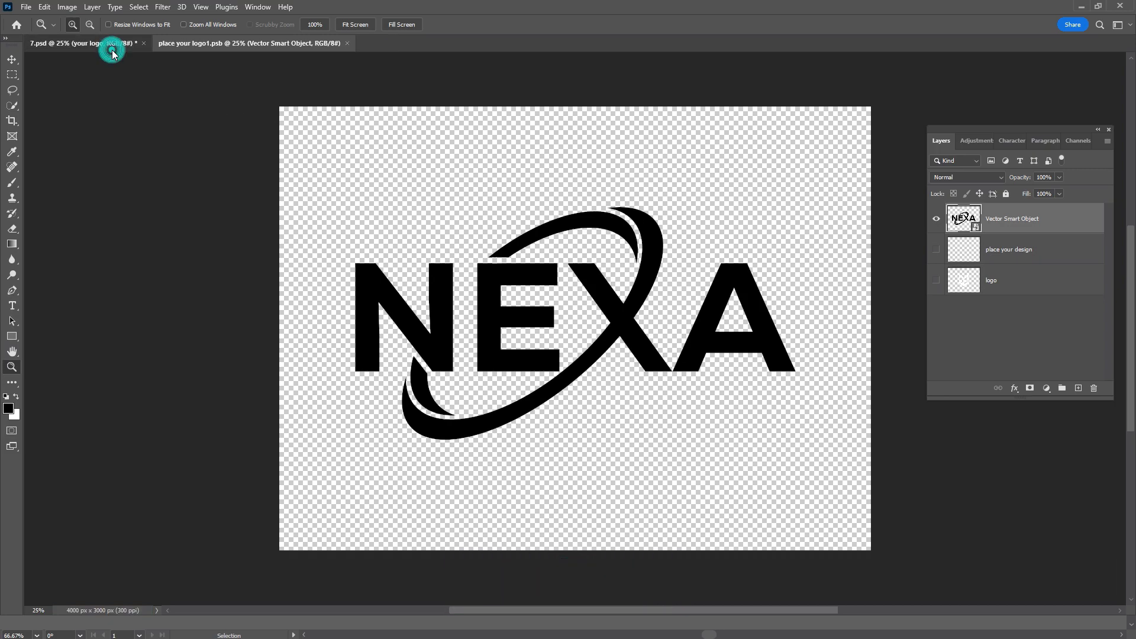